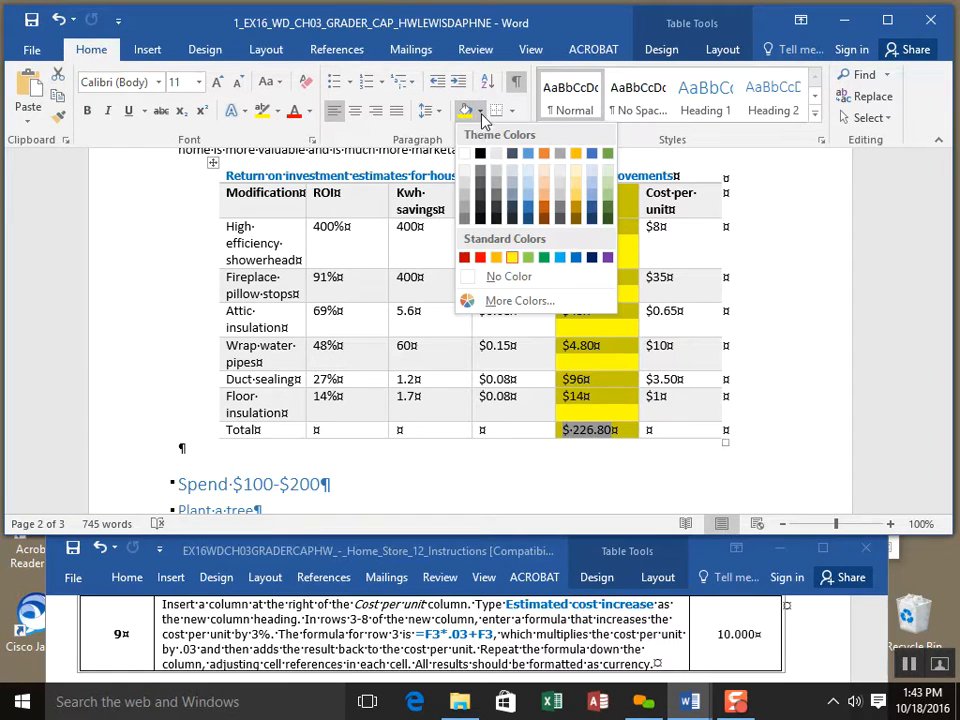
- Remove the yellow shading from the Annual savings column of the table
click(495, 276)
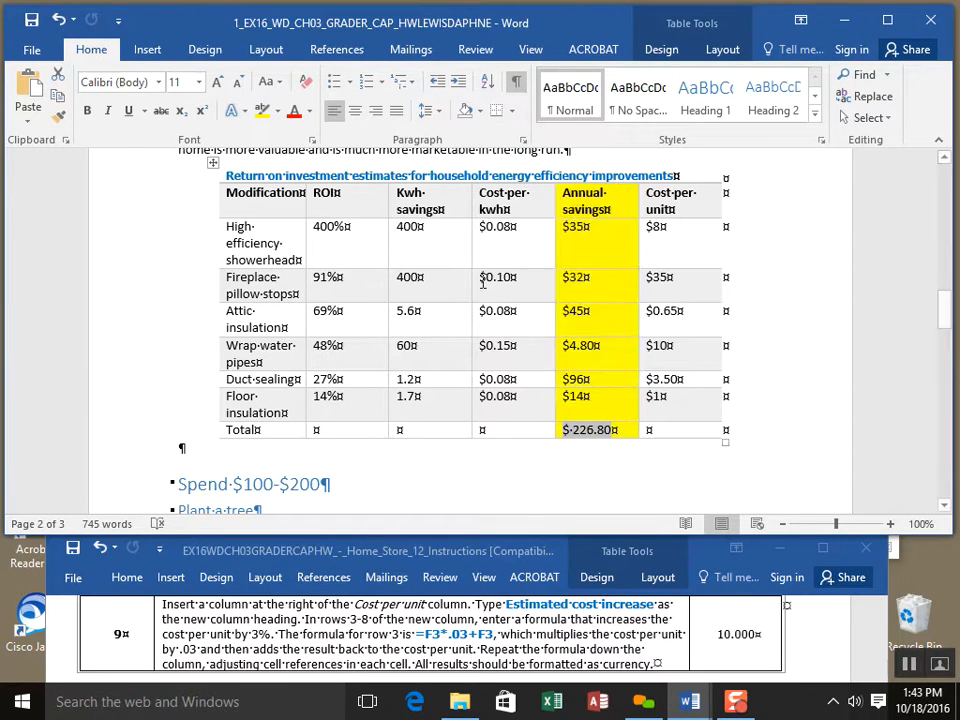
click(706, 350)
drag(706, 423, 694, 377)
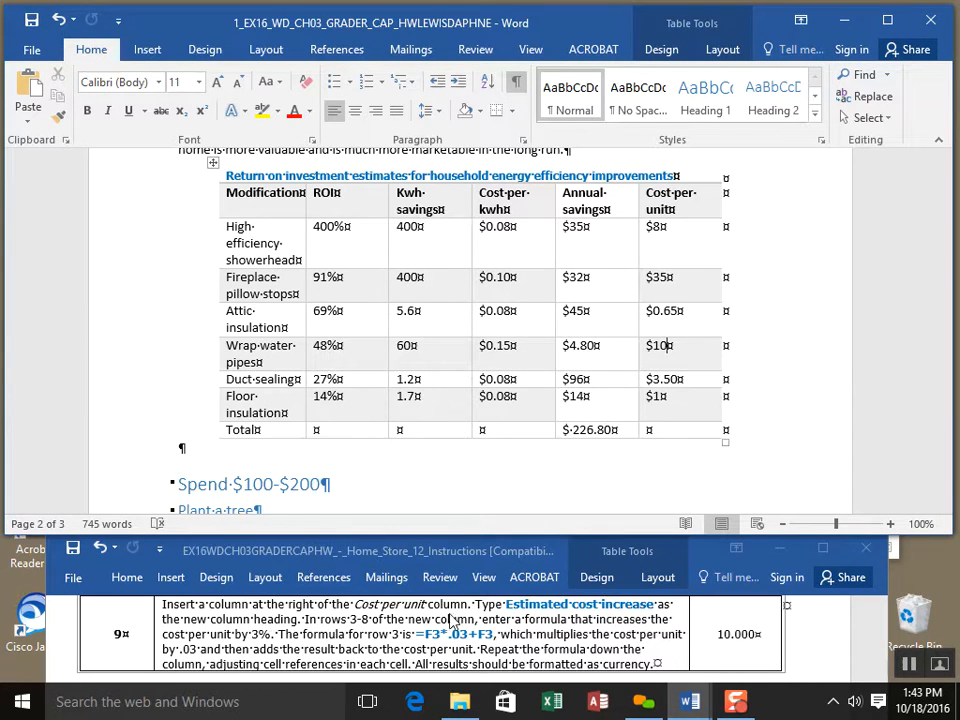
- Insert a new column to the right of the Cost per unit column
click(707, 204)
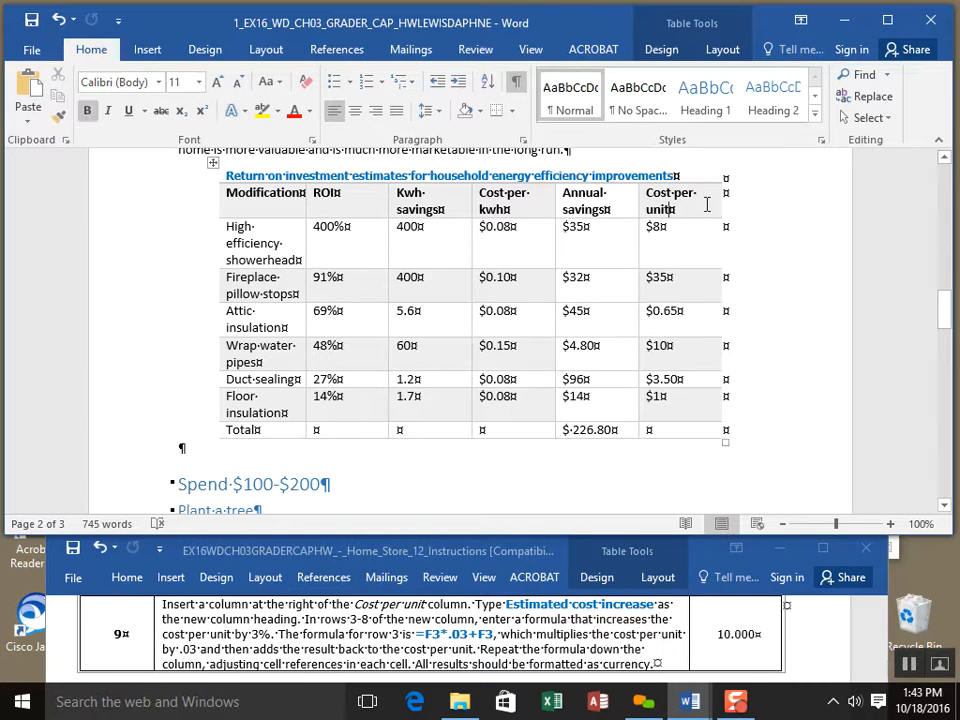
right_click(703, 203)
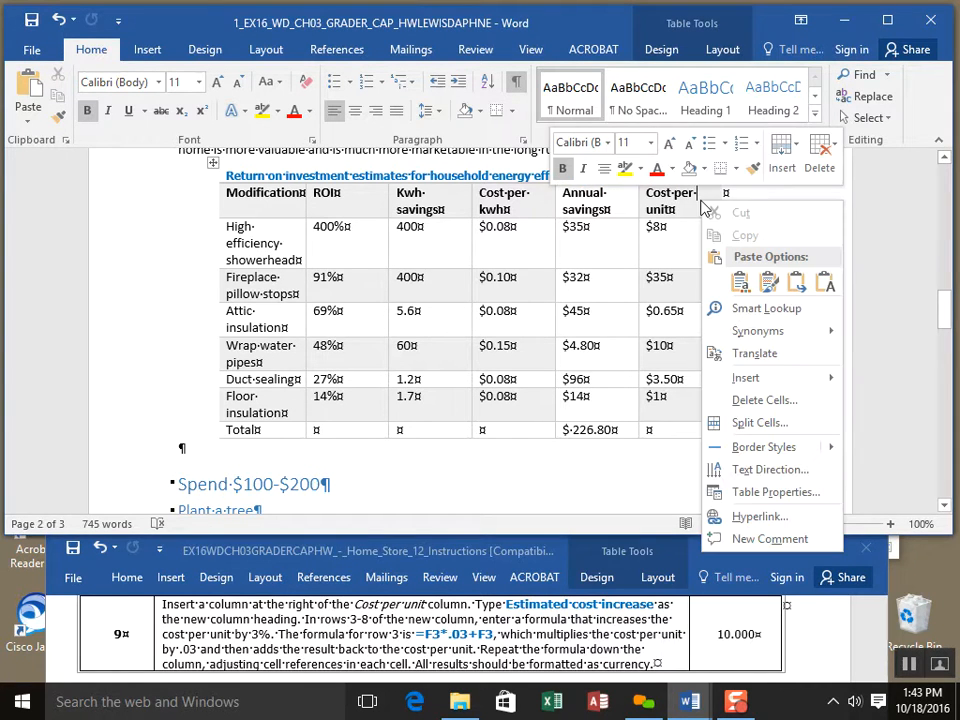
mouse_move(752, 378)
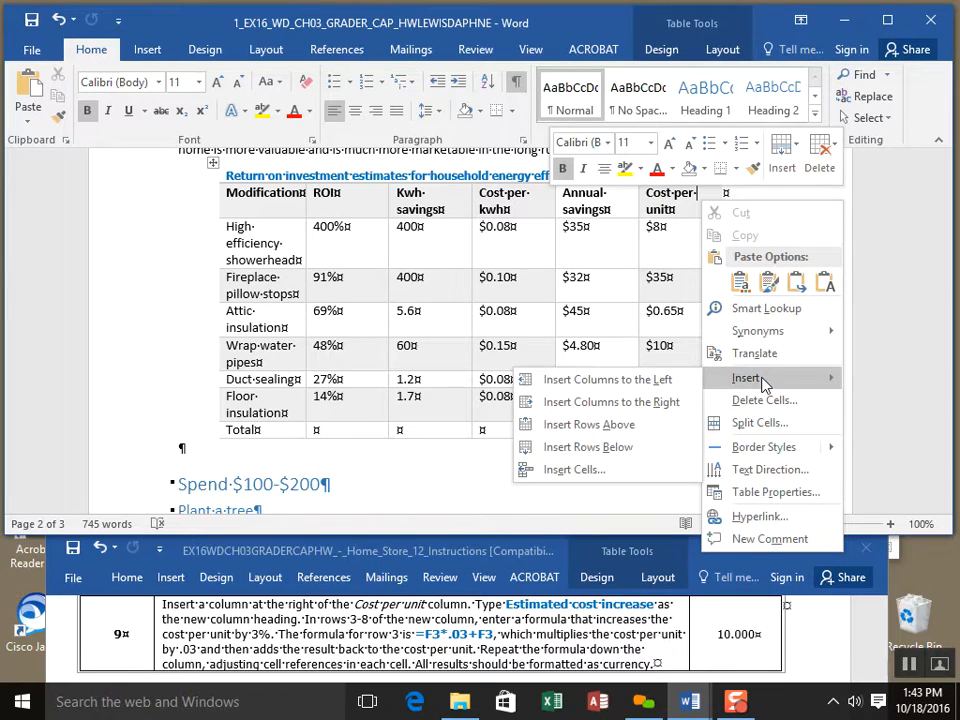
click(663, 405)
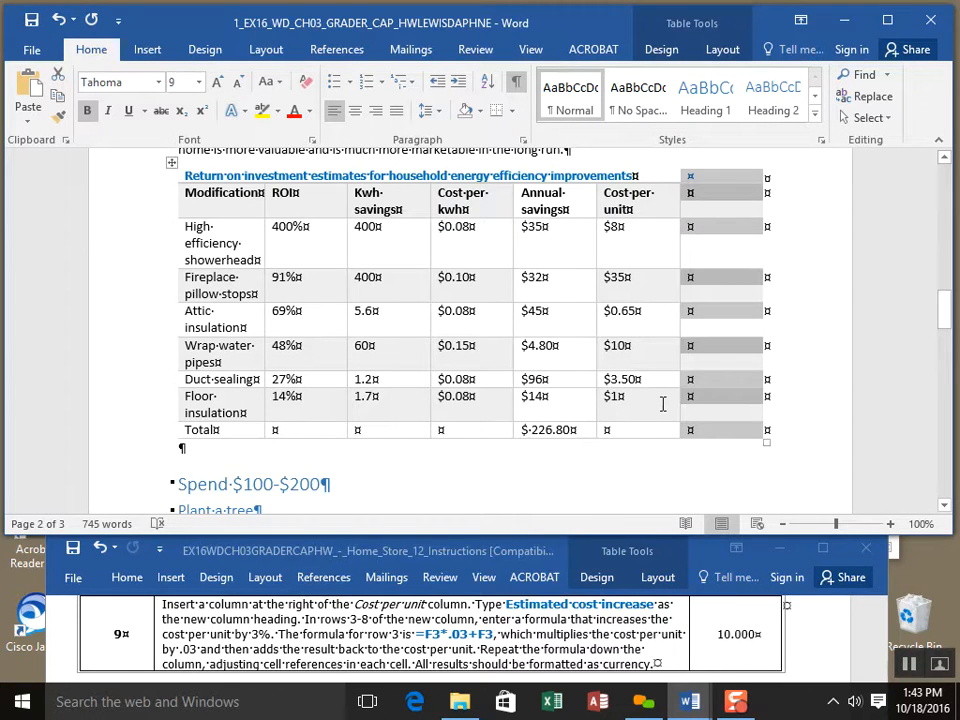
- Copy "Estimated cost increase" from step 9 of the instructions document and paste it as the new column's heading
click(529, 614)
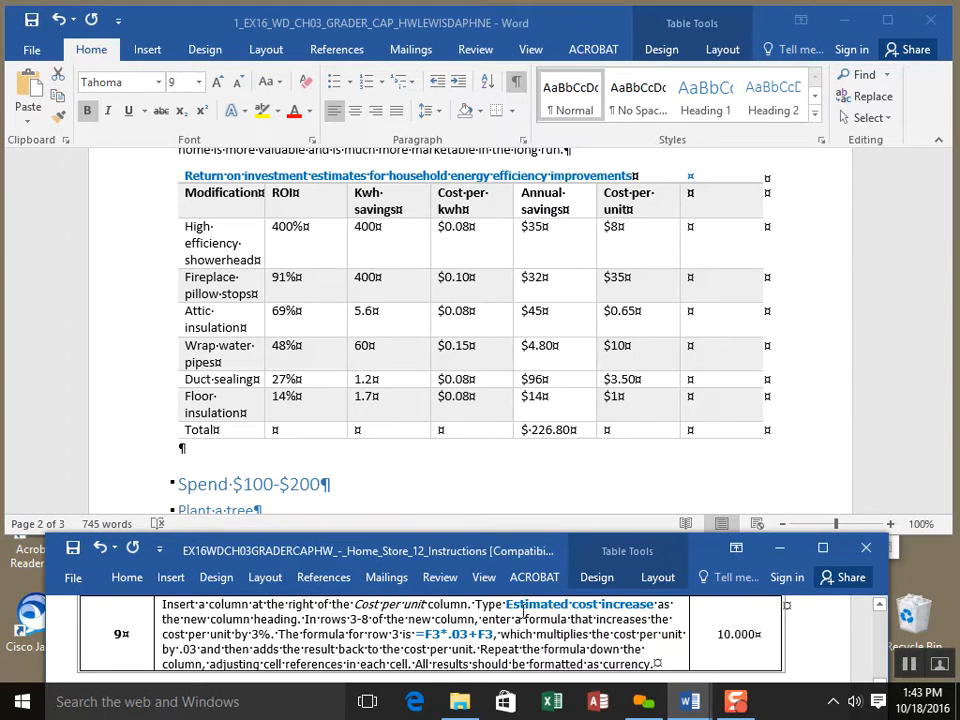
drag(507, 604, 628, 608)
key(ctrl+c)
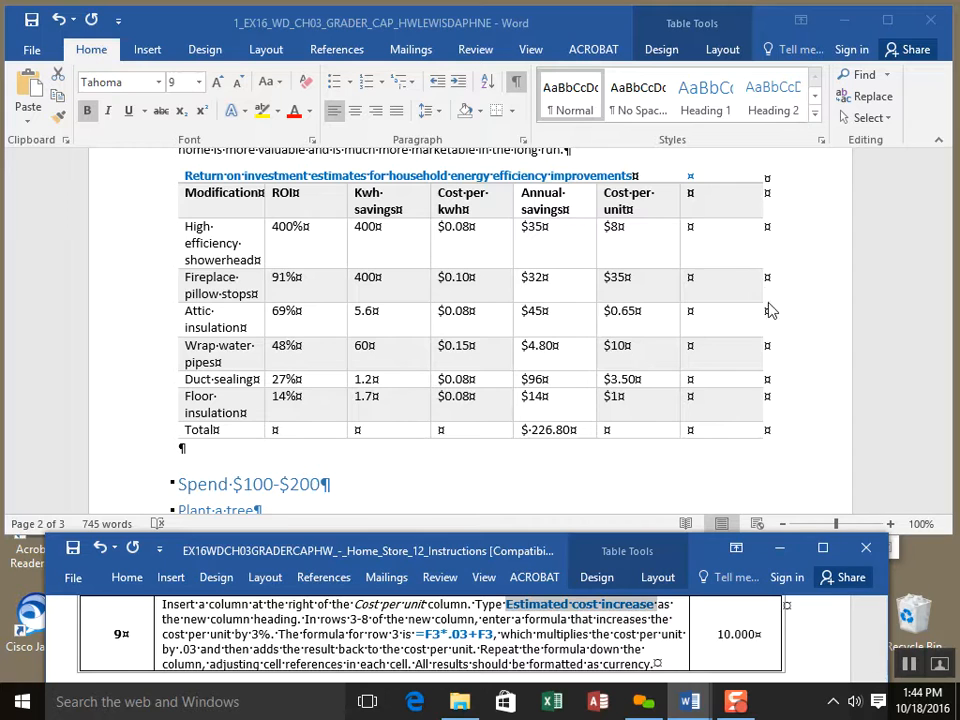
click(716, 205)
click(716, 205)
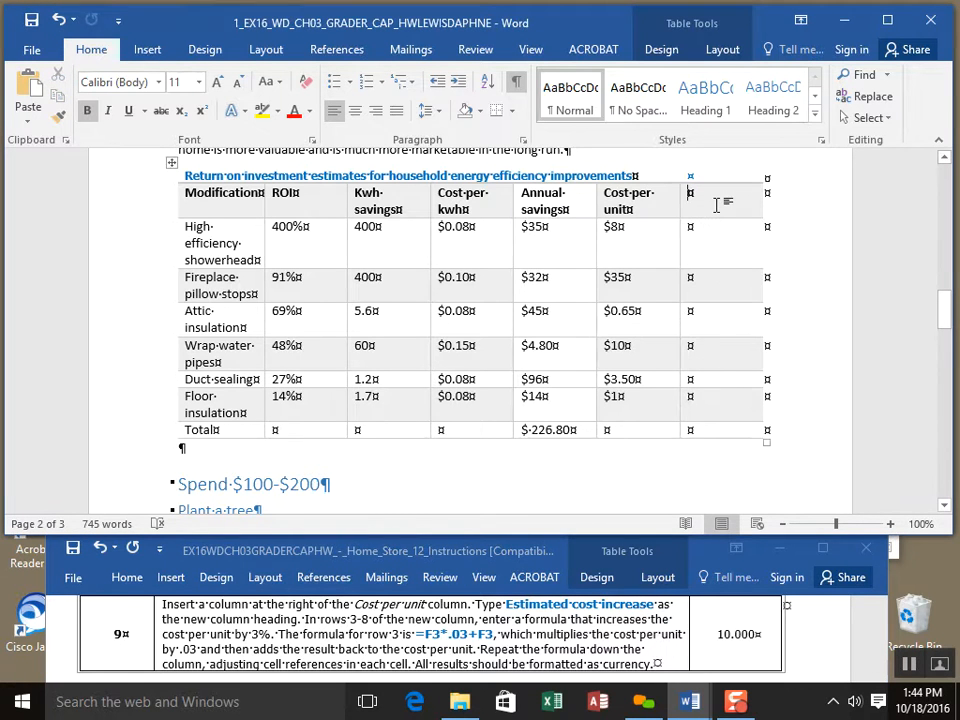
key(ctrl+v)
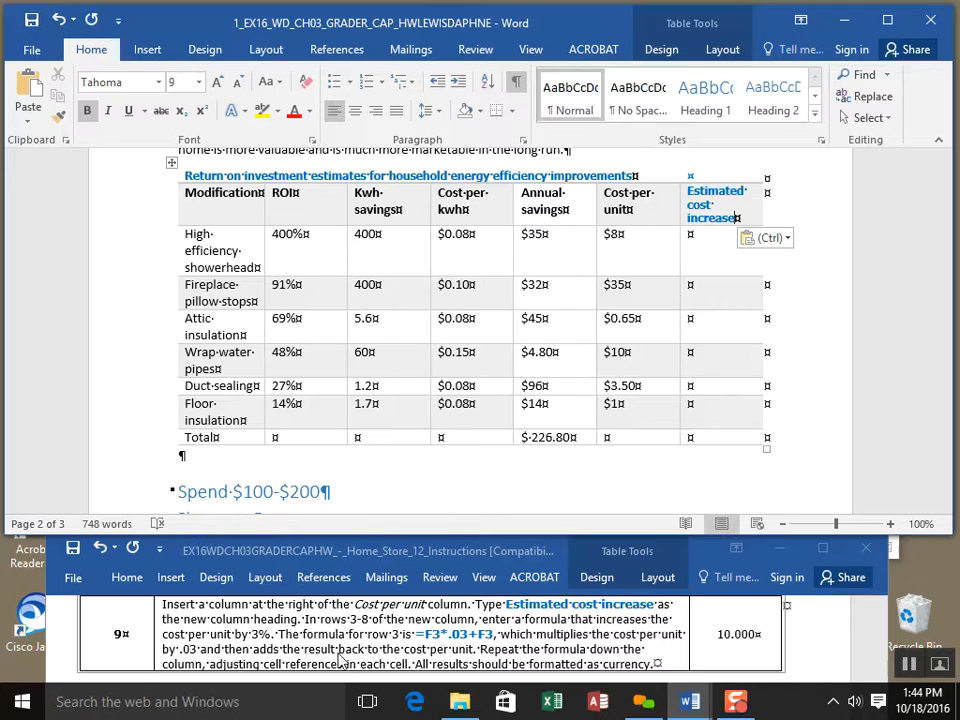
click(720, 167)
click(707, 231)
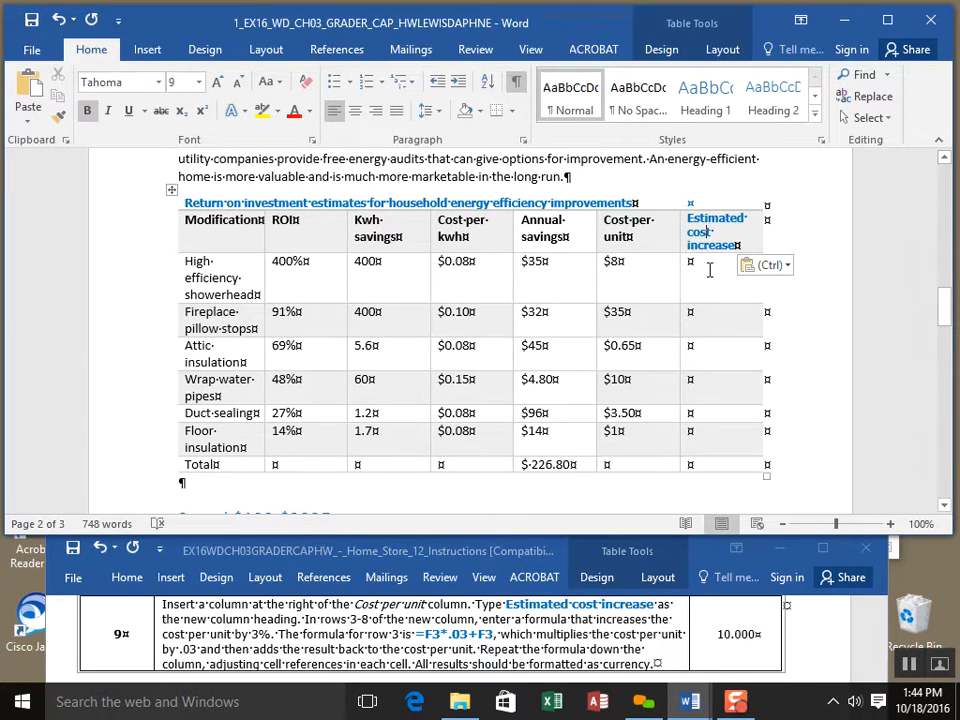
click(708, 277)
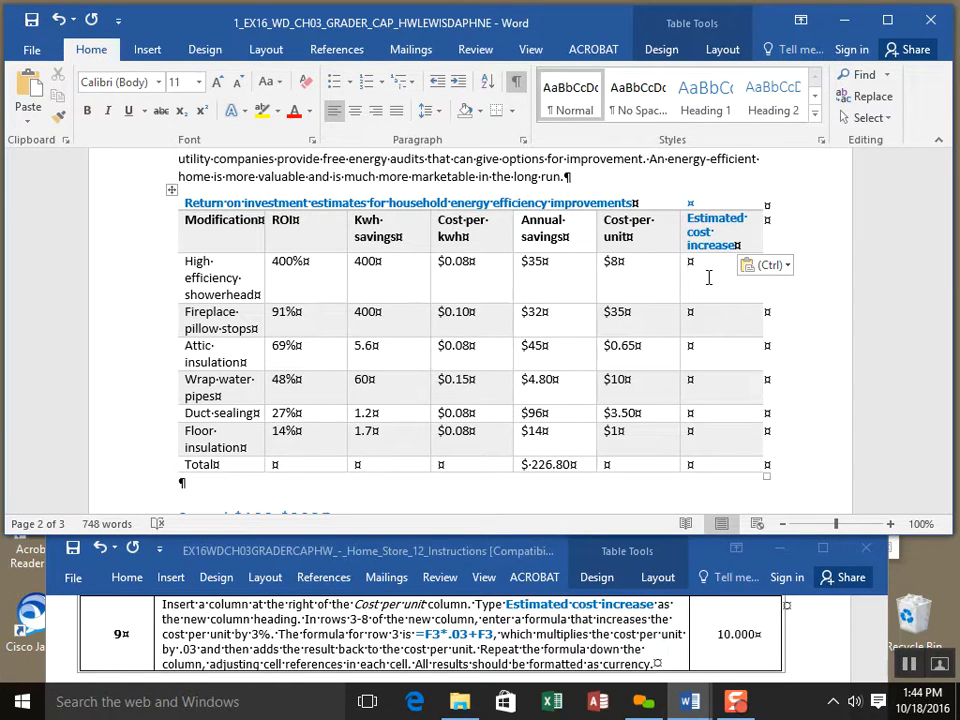
- Highlight the formula =F3*.03+F3 in yellow in the instructions document
drag(493, 638, 416, 640)
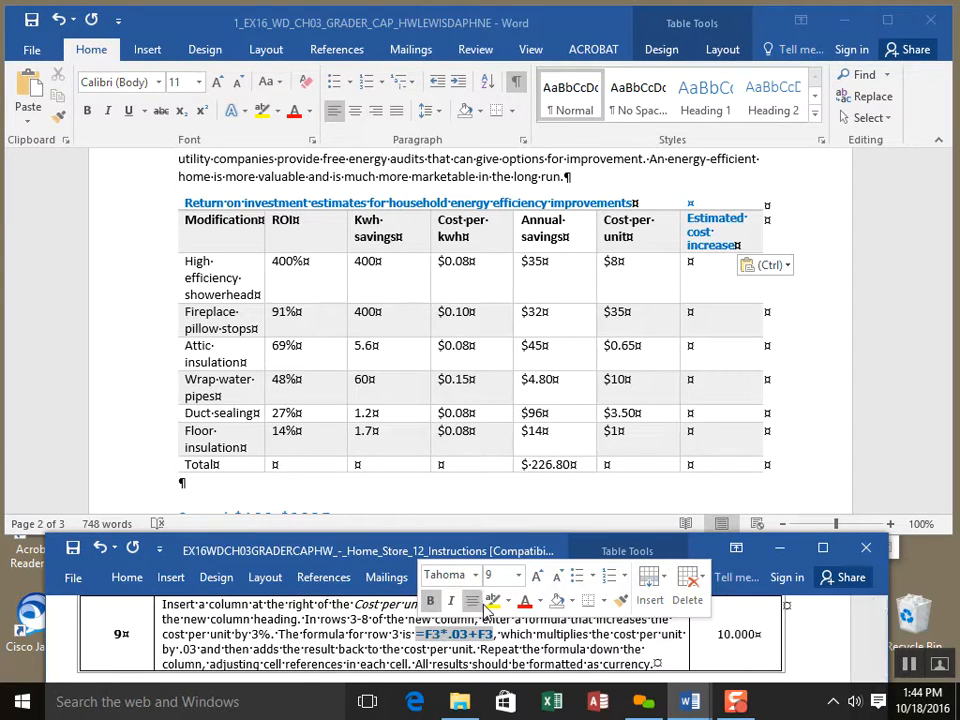
click(492, 600)
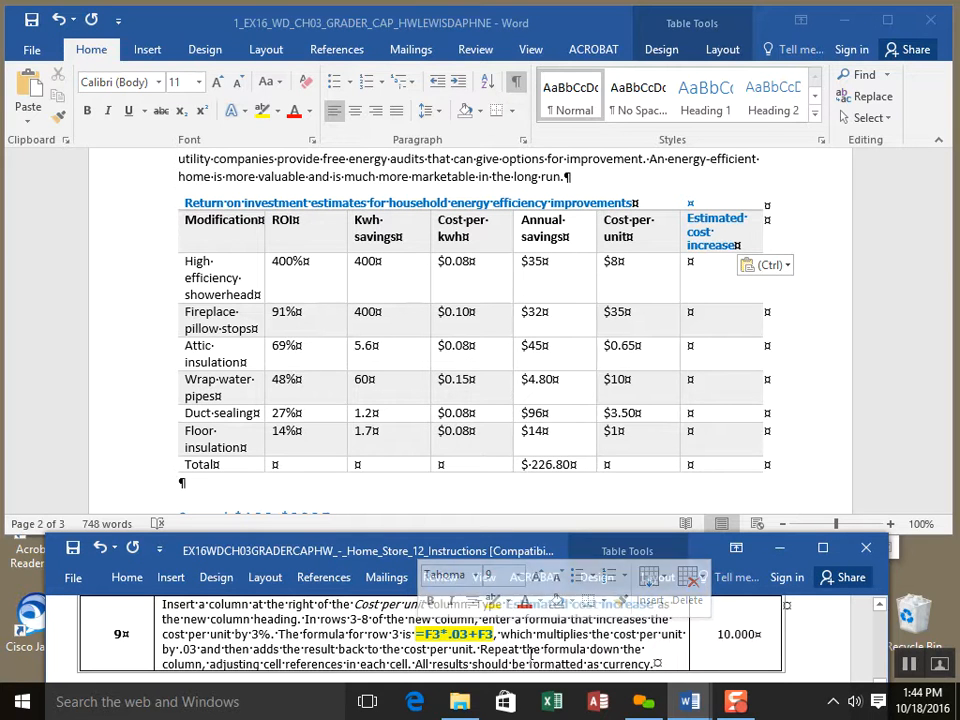
click(617, 273)
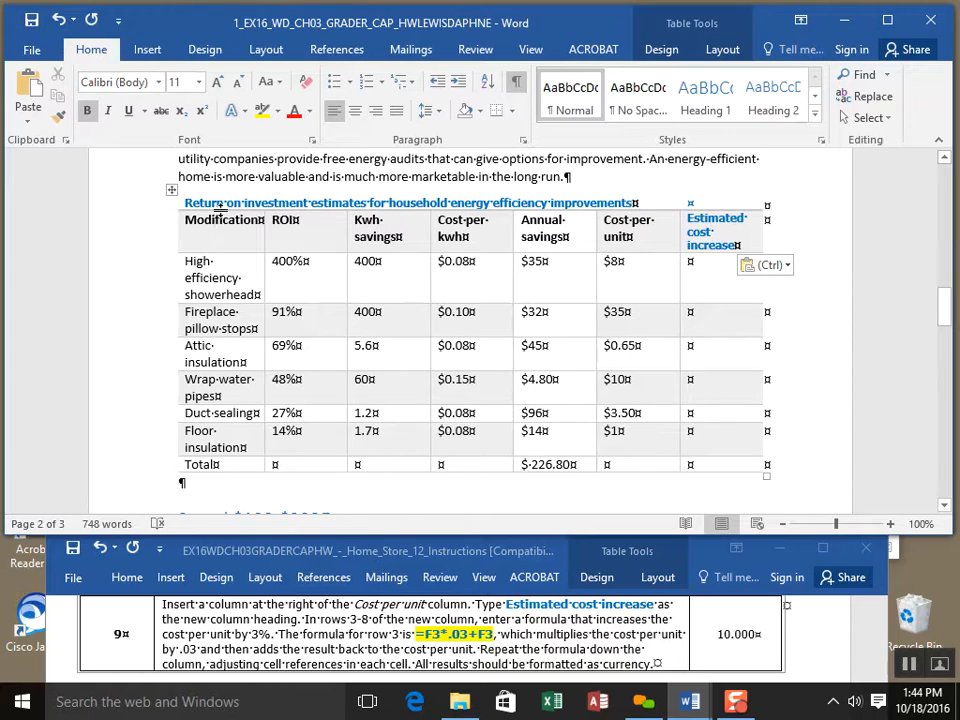
- Shade the Modification column orange and the ROI column light green, from the heading row through the Total row
drag(217, 226, 226, 440)
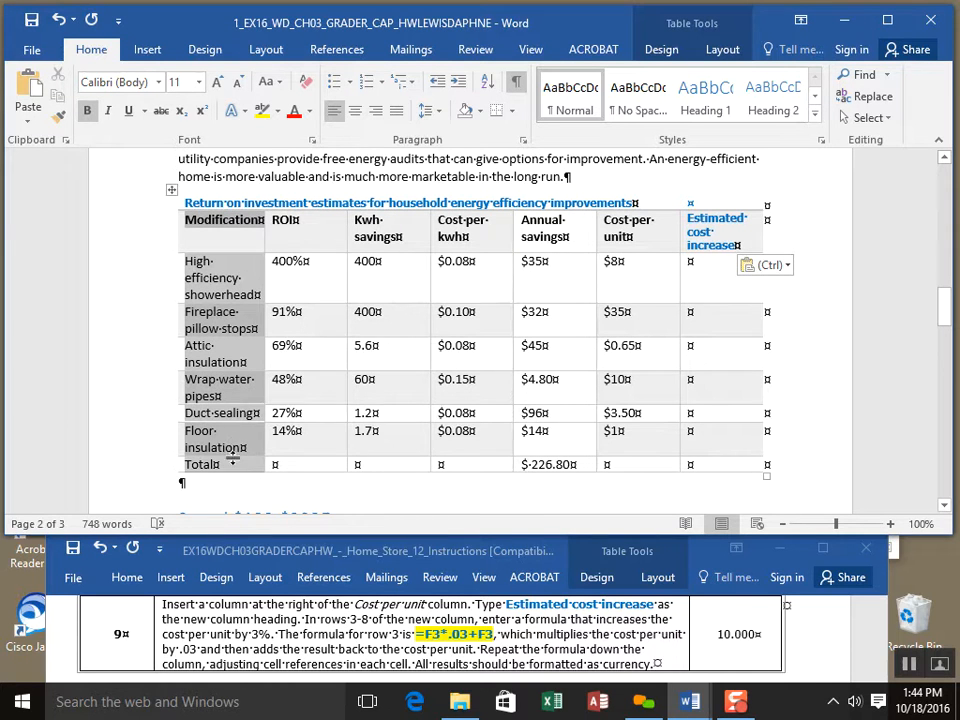
click(480, 112)
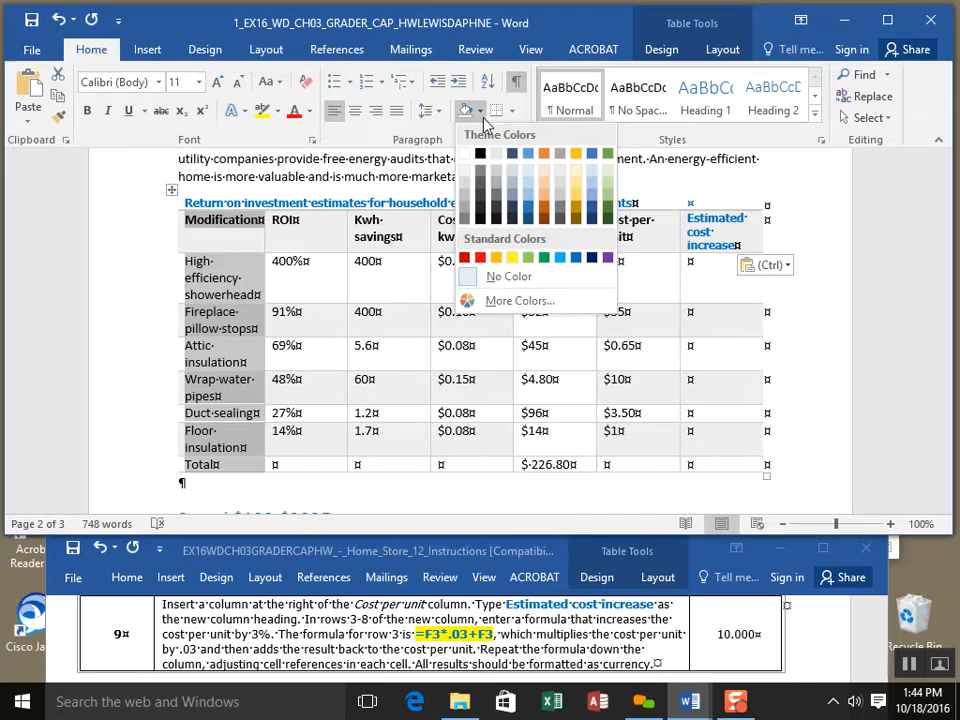
click(497, 259)
drag(307, 224, 325, 467)
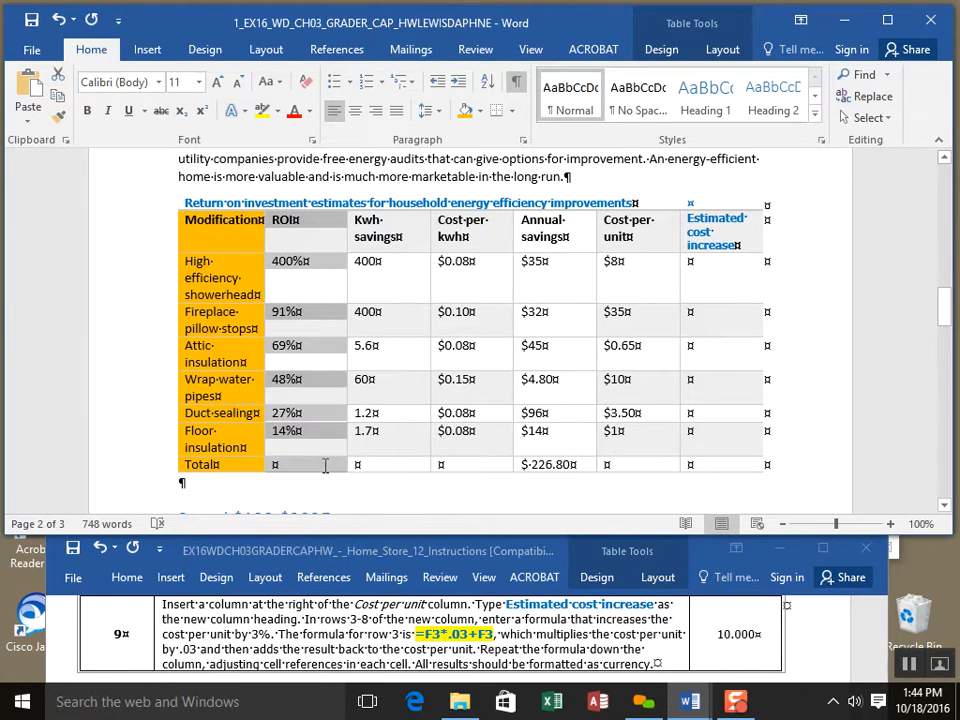
click(478, 112)
click(528, 258)
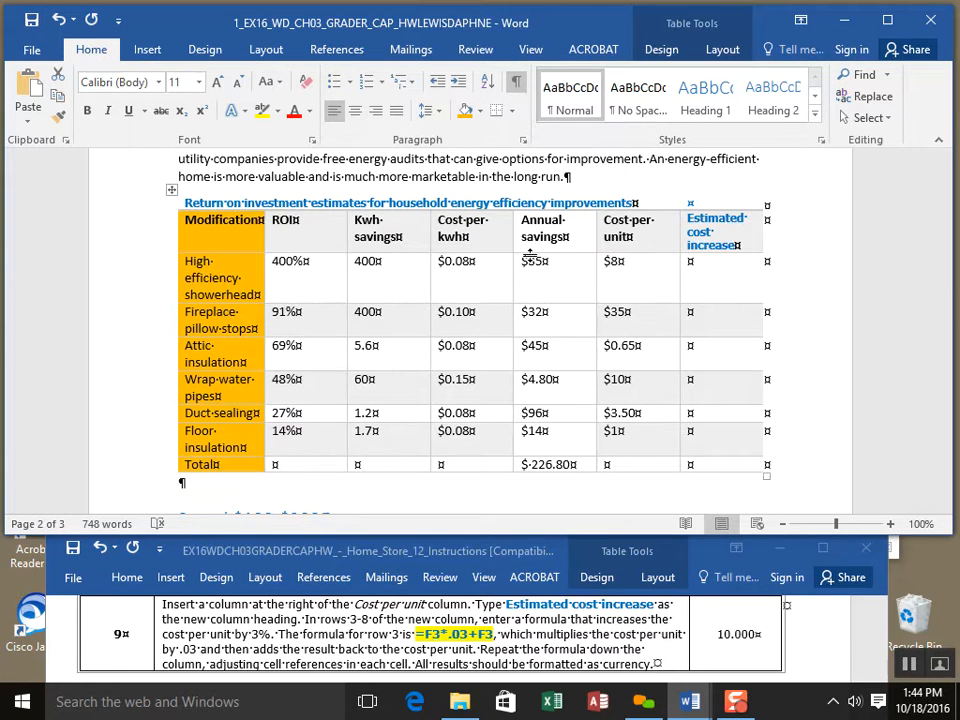
- Shade the Kwh savings column in the lightest theme blue and the Cost per kwh column in standard blue
drag(418, 225, 420, 444)
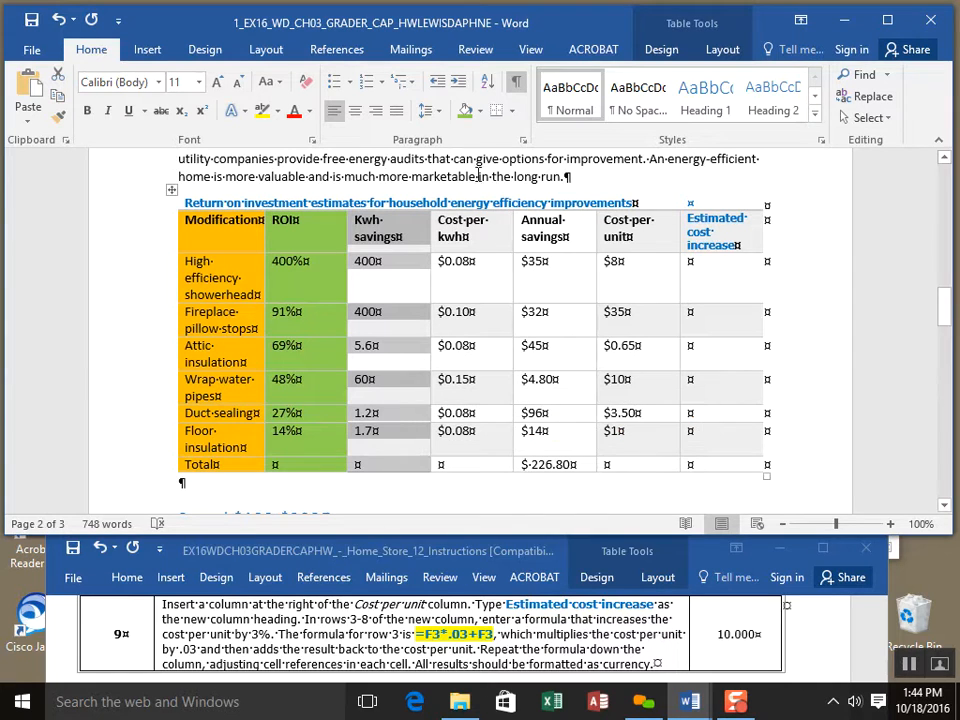
click(482, 111)
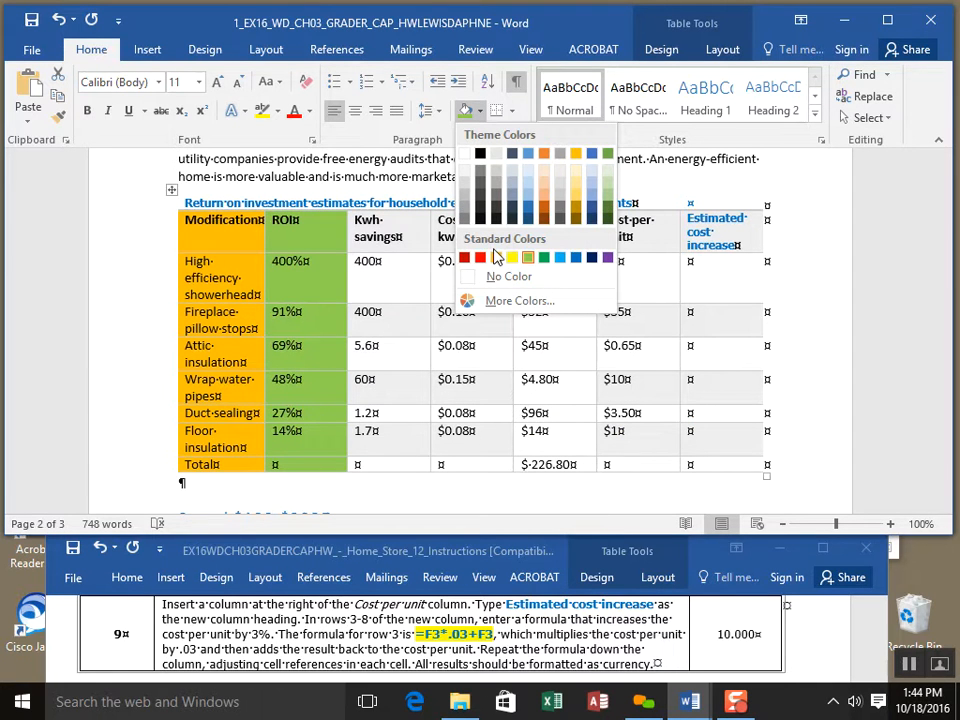
click(534, 170)
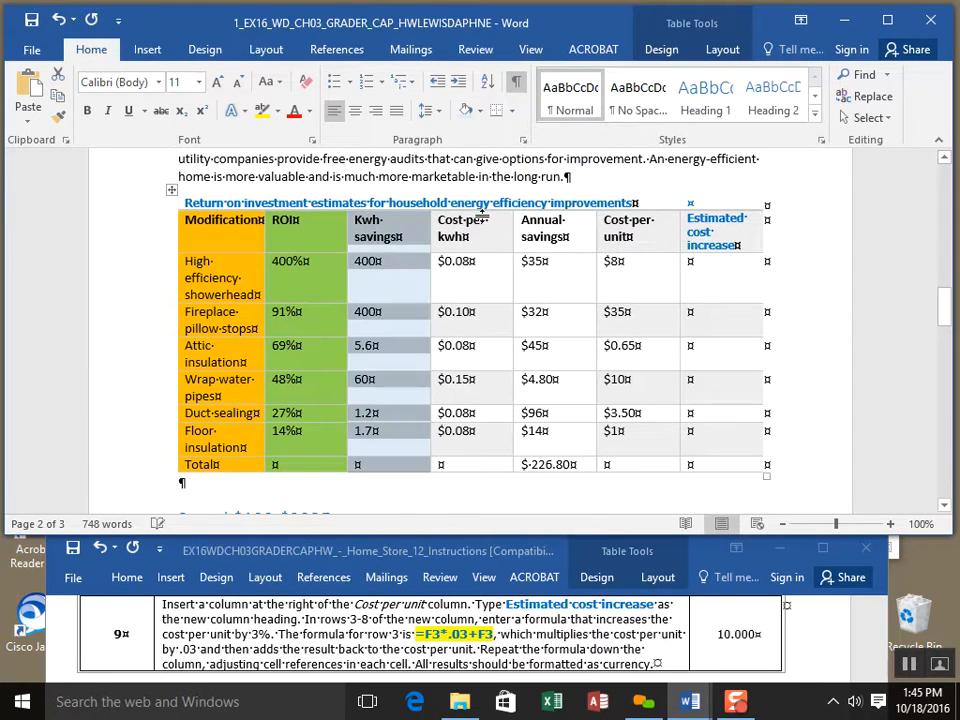
drag(486, 314, 506, 461)
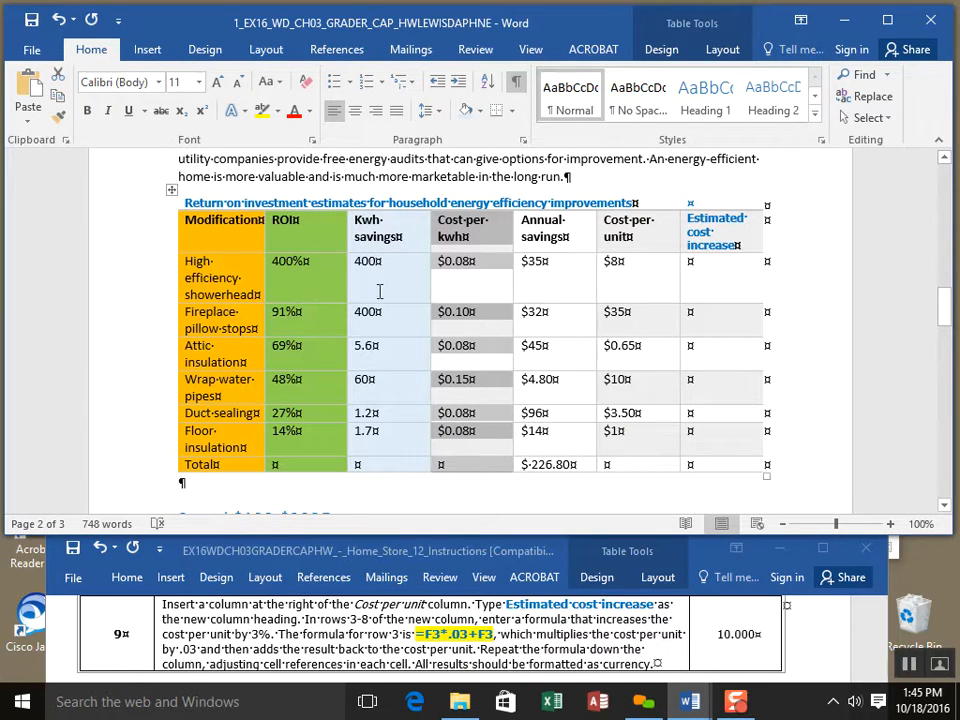
click(481, 111)
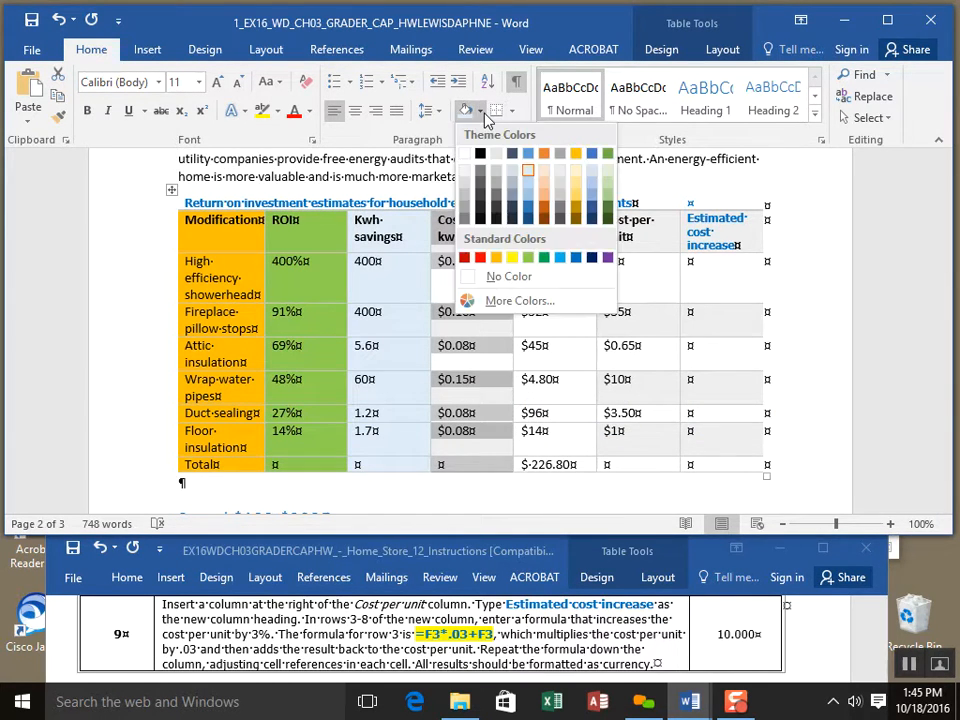
click(578, 261)
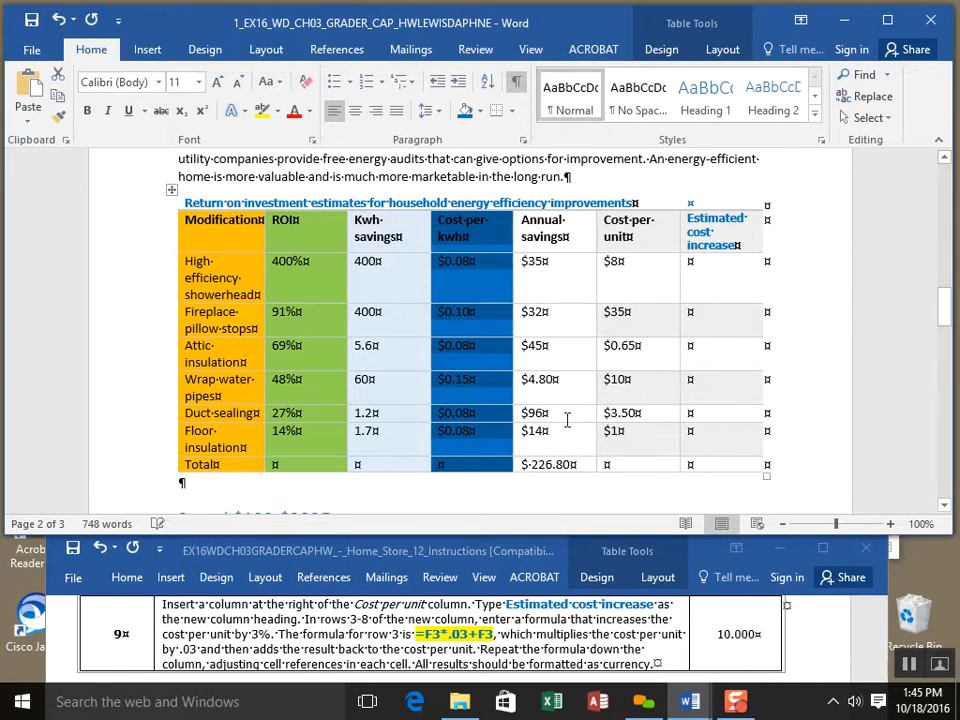
- Shade the Annual savings column dark red and the Cost per unit column yellow
drag(585, 464, 561, 234)
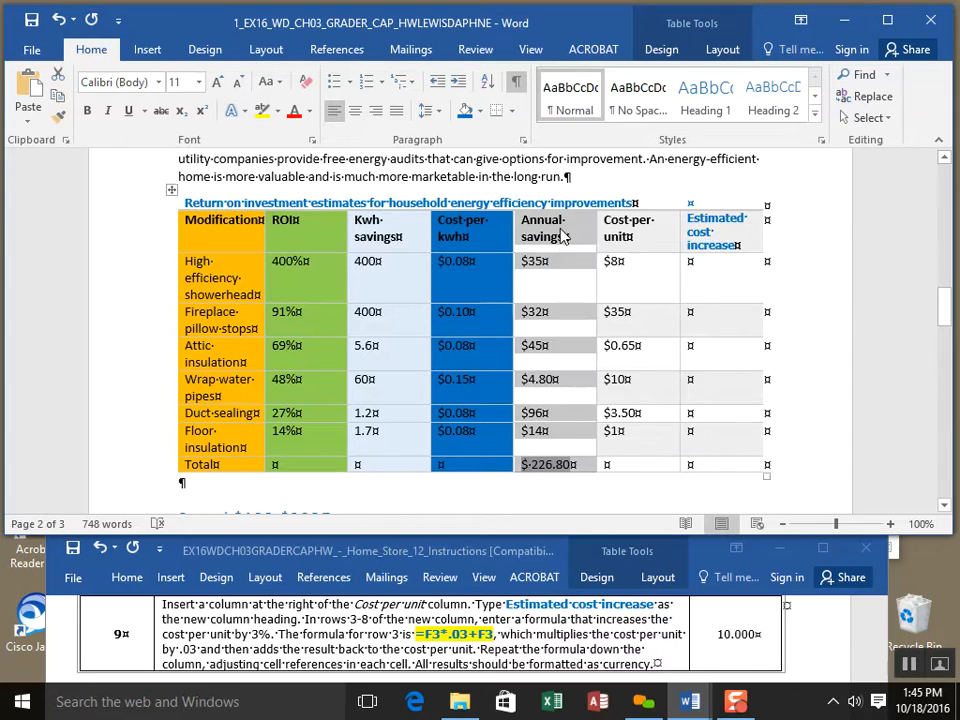
click(480, 112)
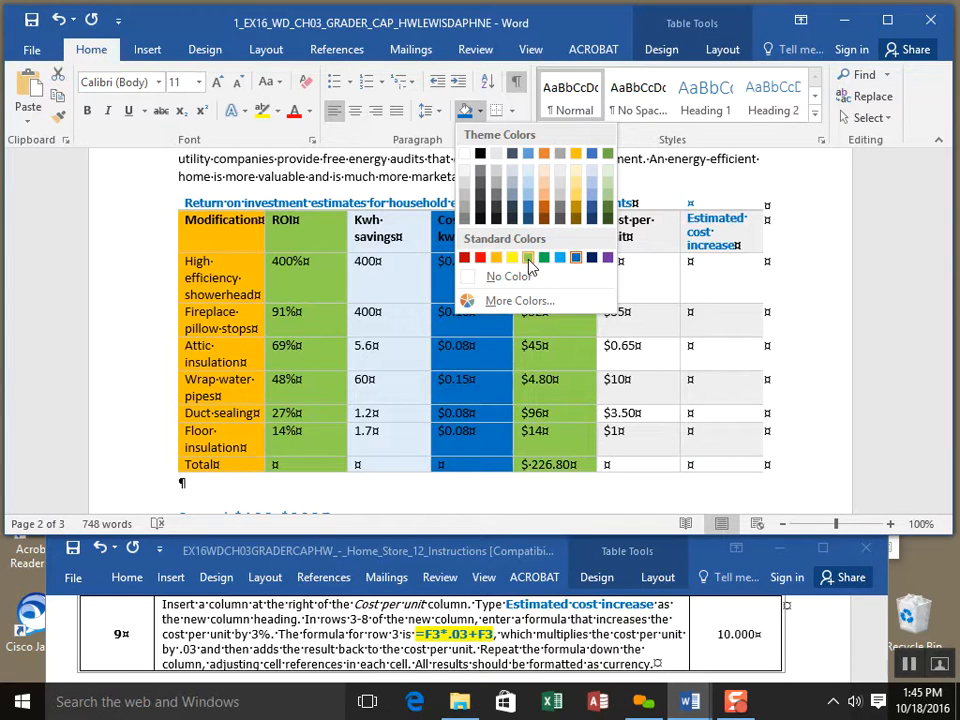
click(465, 259)
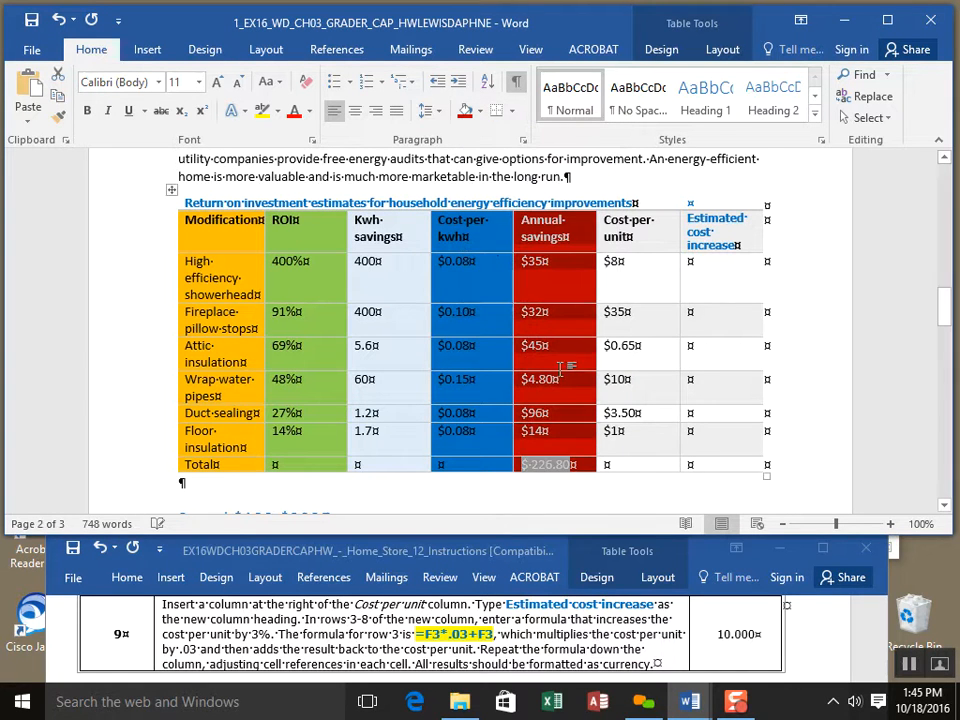
click(669, 450)
drag(661, 466, 647, 236)
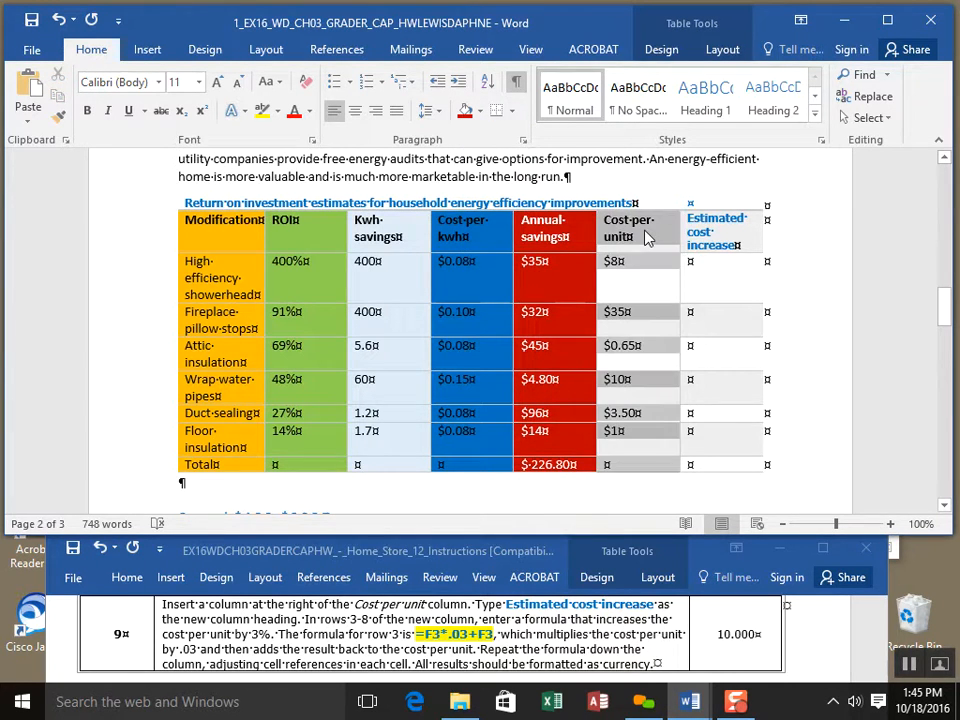
click(481, 111)
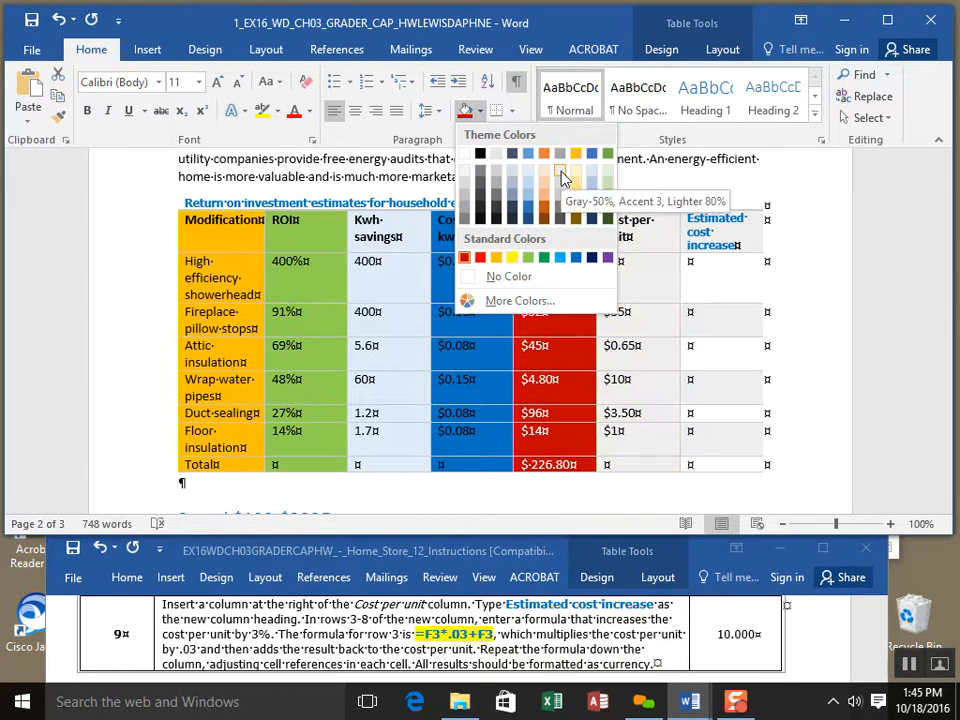
click(496, 258)
- Enter =F3 in the High efficiency showerhead cell of the Estimated cost increase column
click(724, 284)
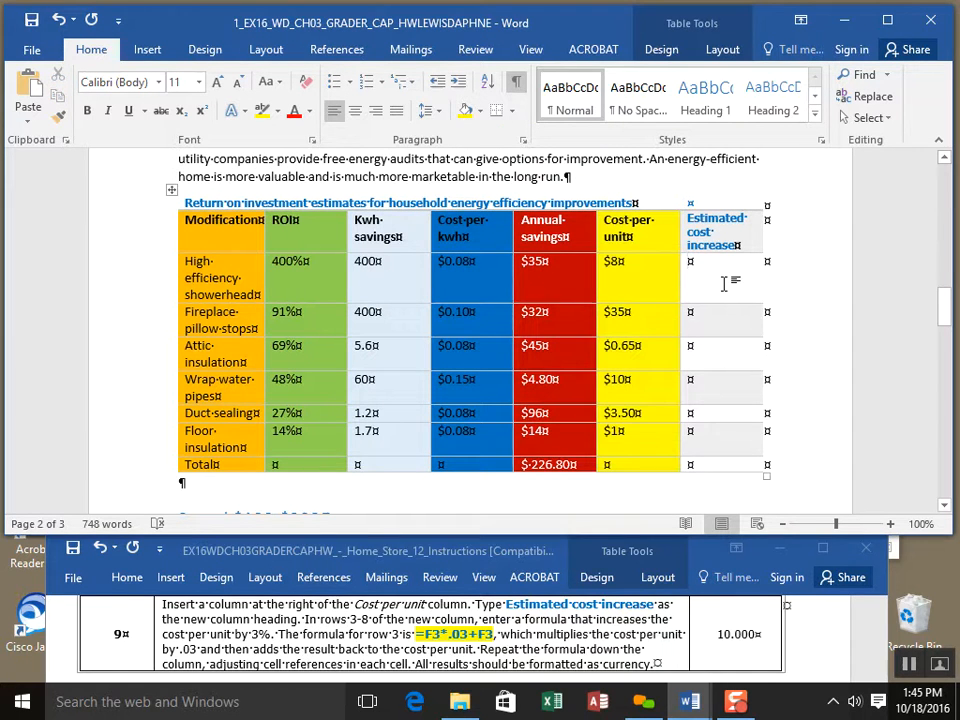
text(=F#)
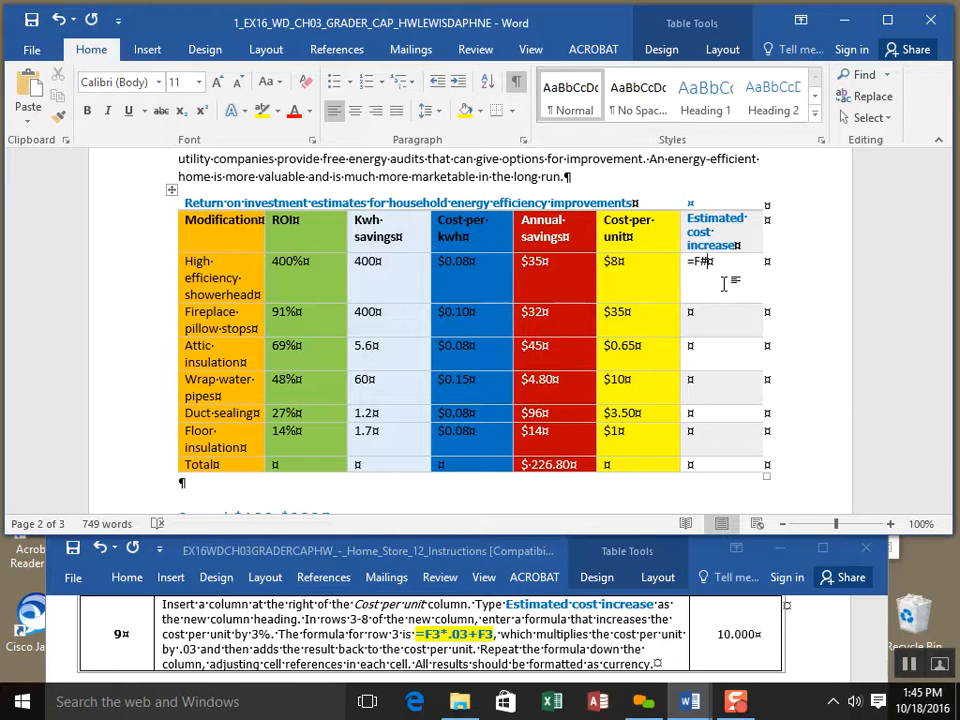
key(BackSpace)
text(3)
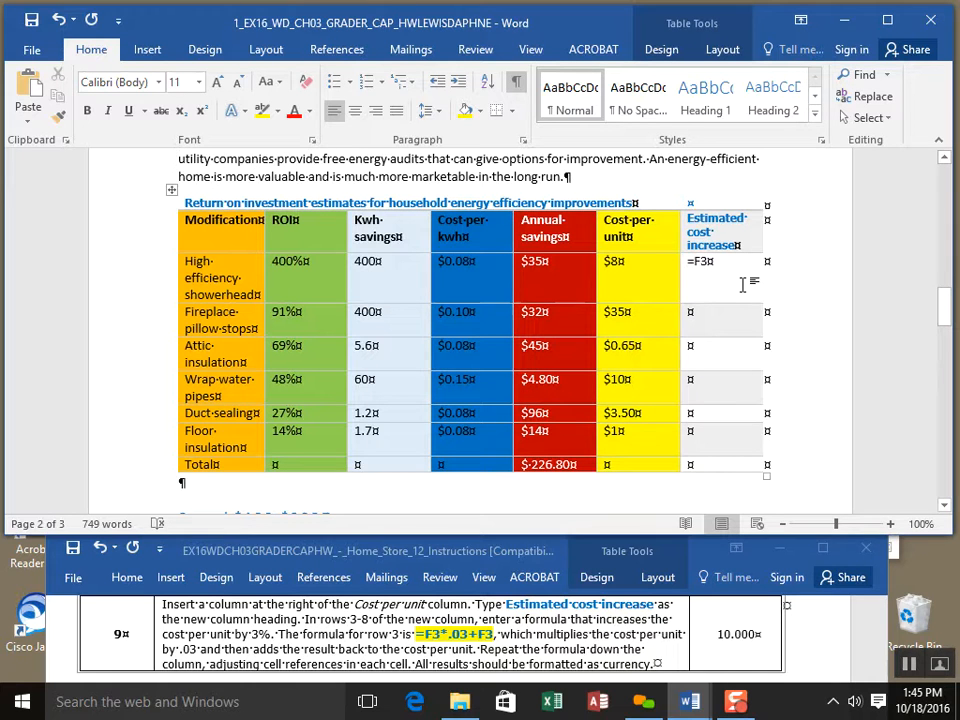
drag(743, 285, 735, 467)
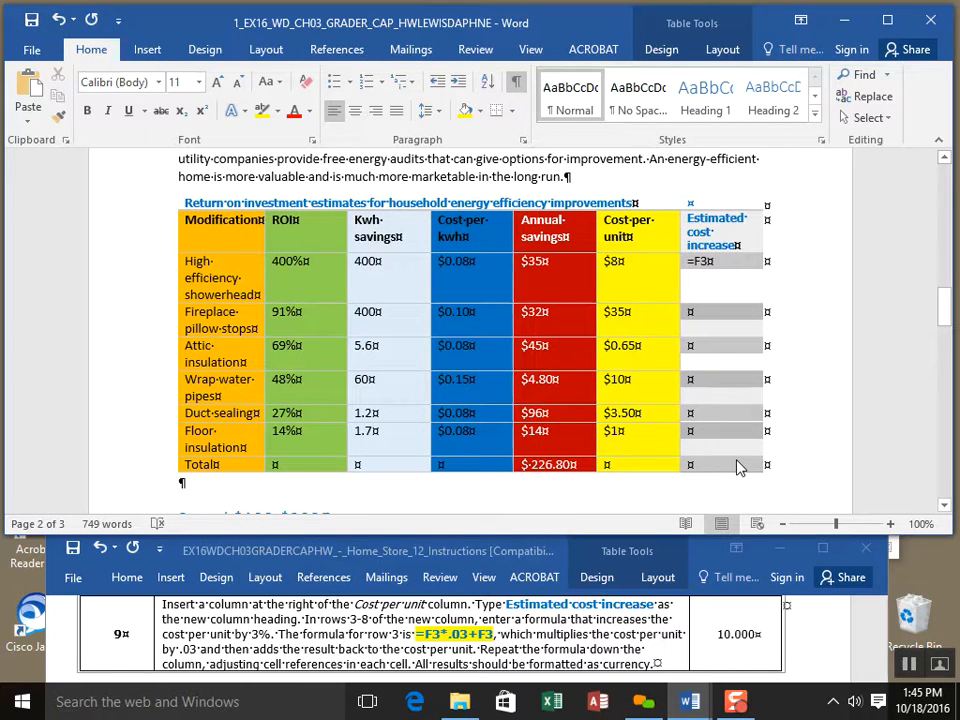
click(655, 197)
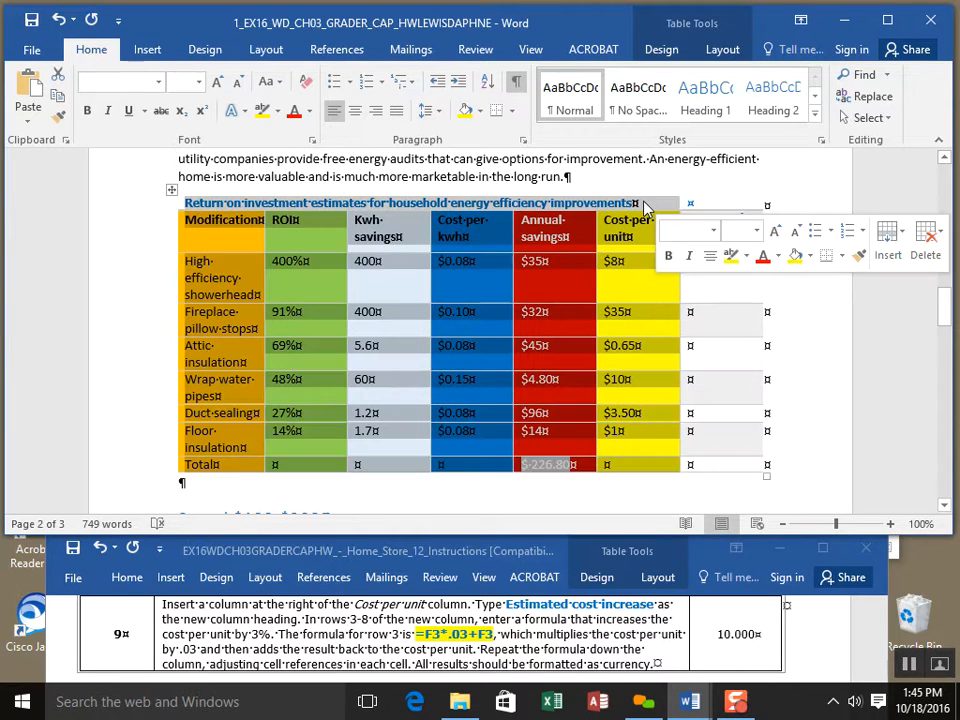
click(634, 205)
click(644, 243)
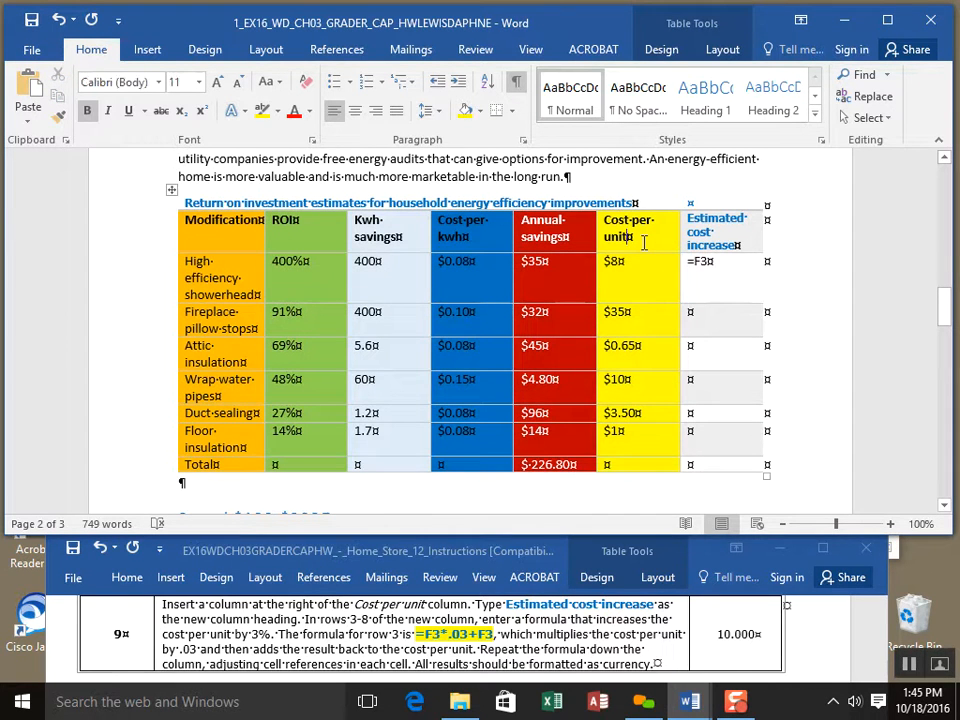
click(656, 296)
- Complete the High efficiency showerhead formula in the Estimated cost increase column so it reads =F3*.03+F3
click(715, 263)
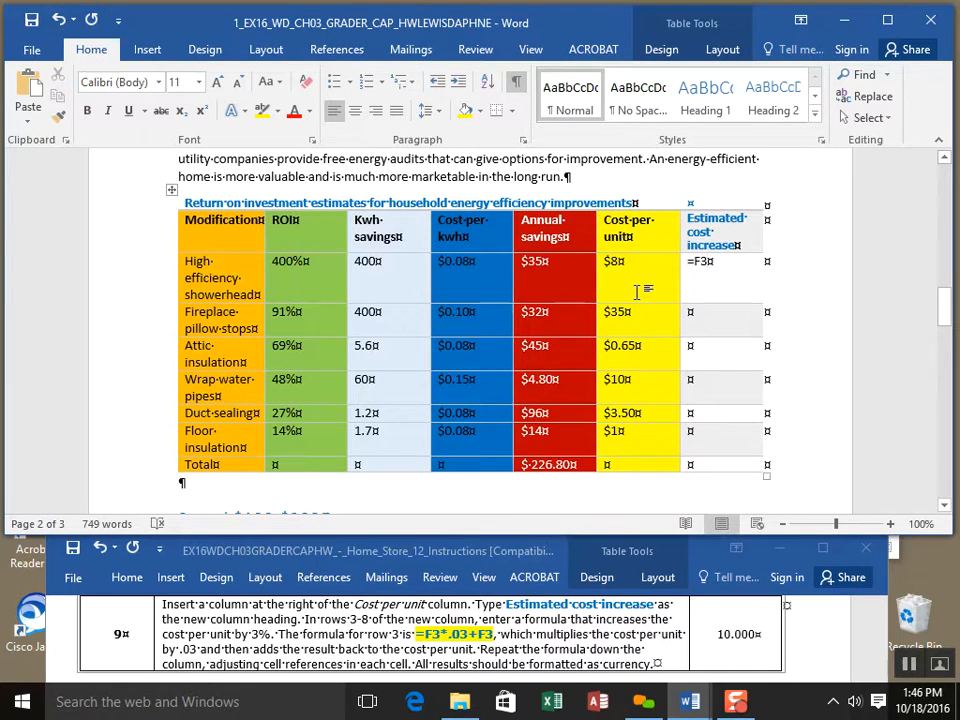
text(*)
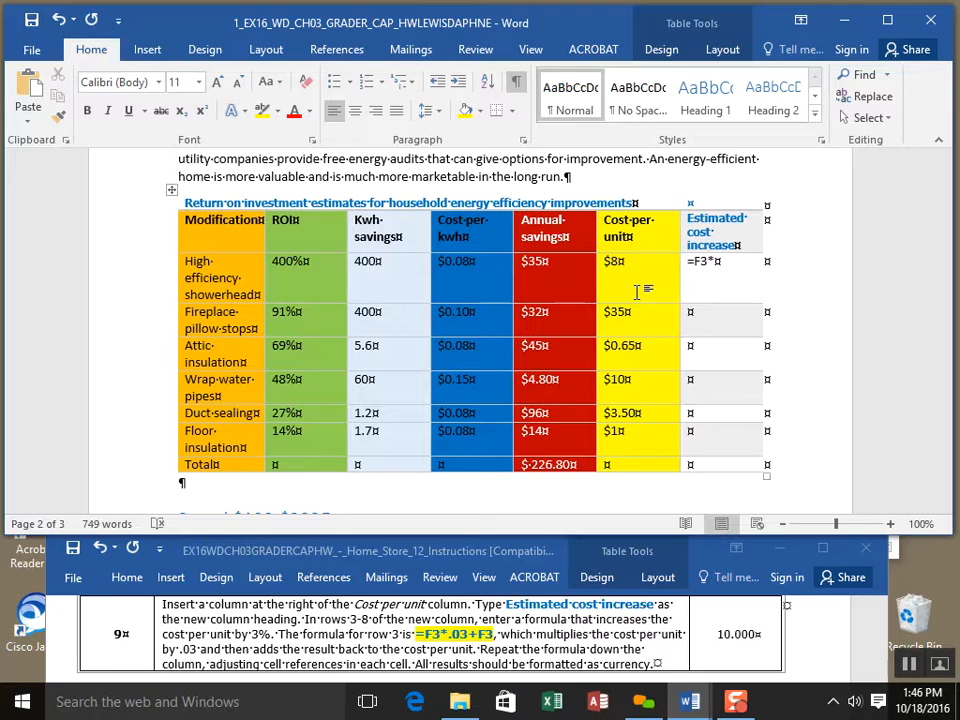
text(.03)
text(+)
text(F3)
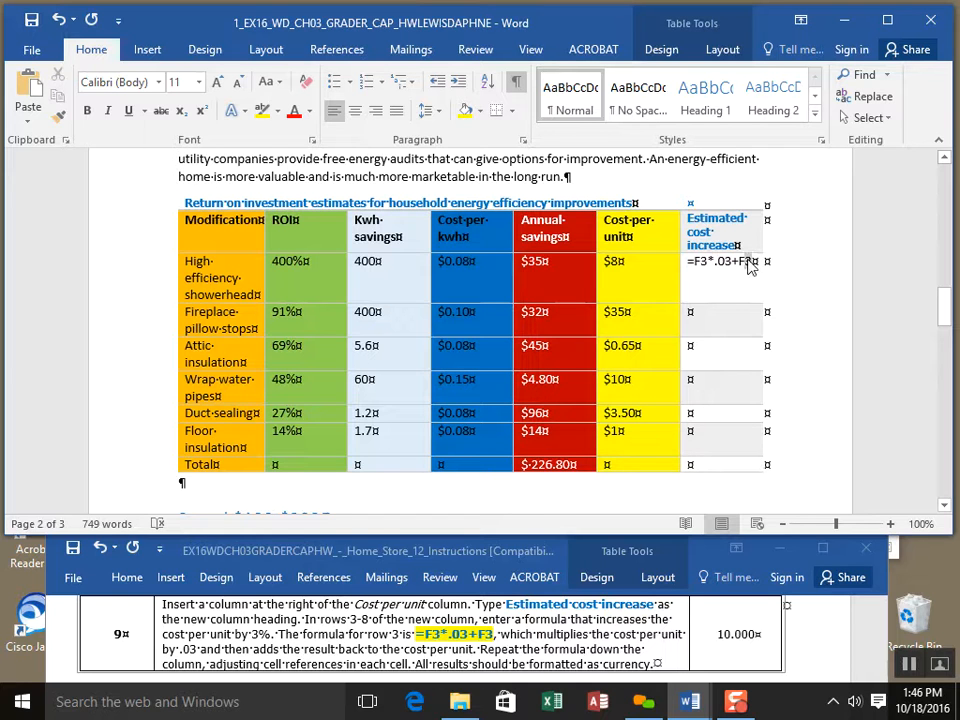
drag(752, 261, 745, 261)
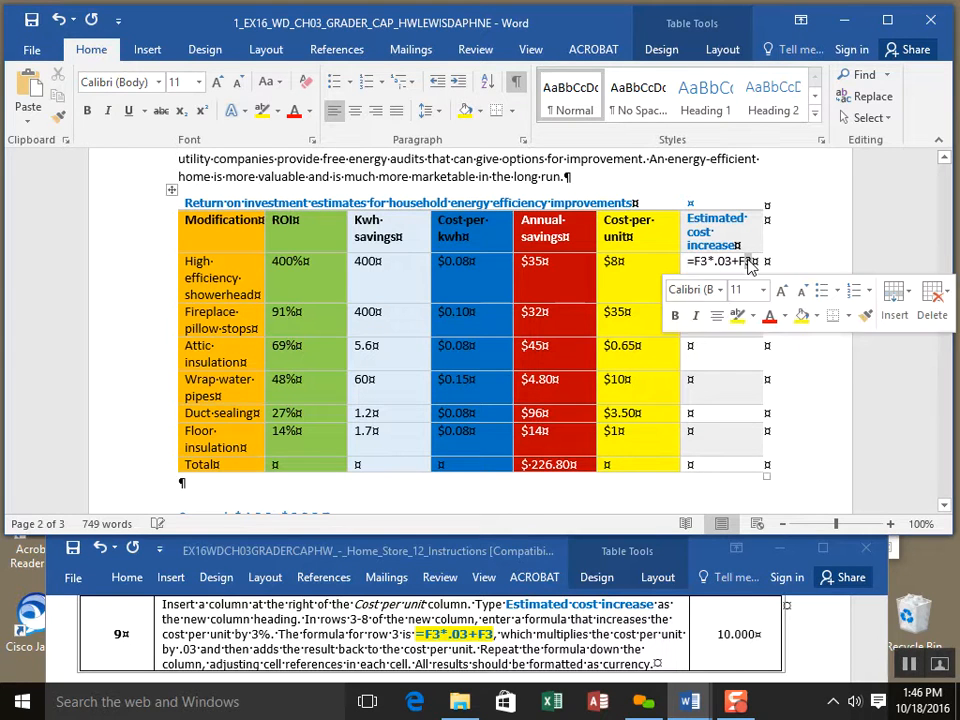
click(707, 348)
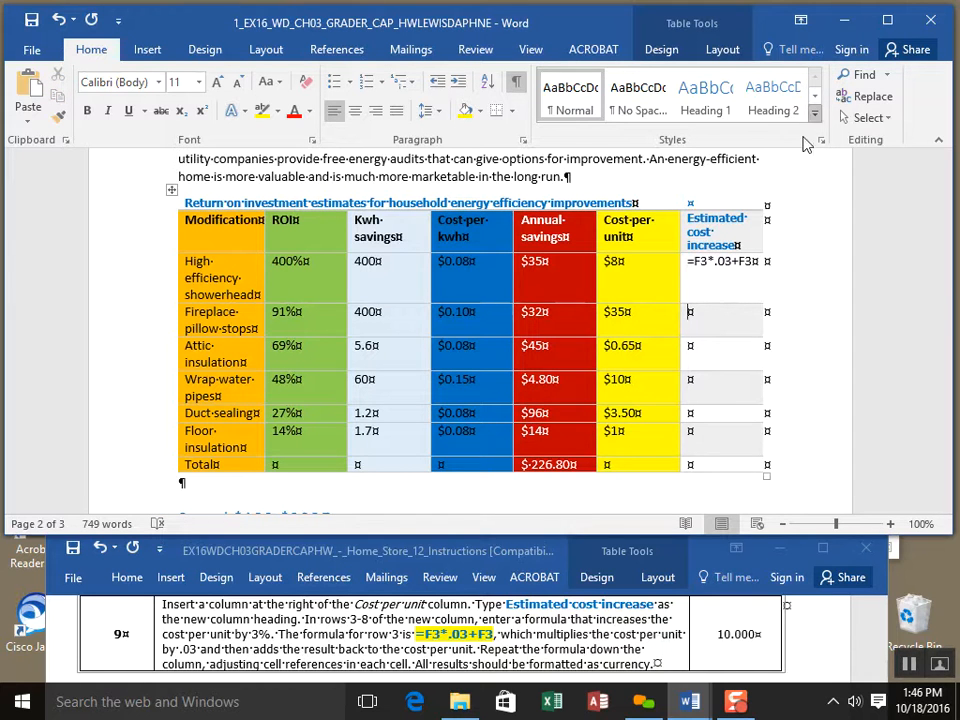
- Enter =F4*.03+F4 in the Fireplace pillow stops cell of the Estimated cost increase column
click(716, 318)
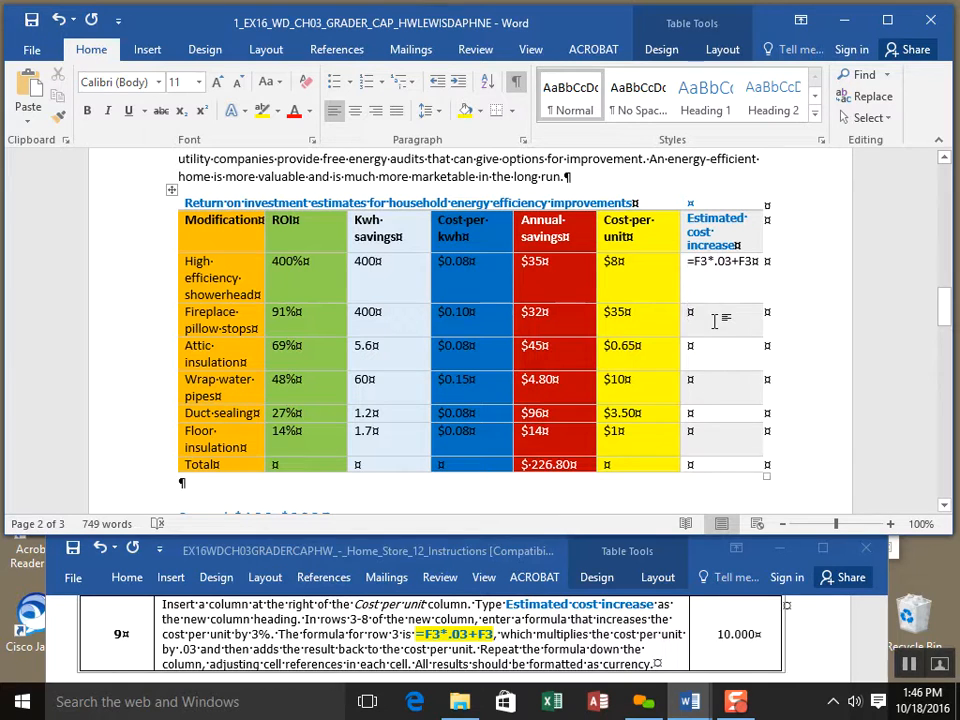
text(=F4)
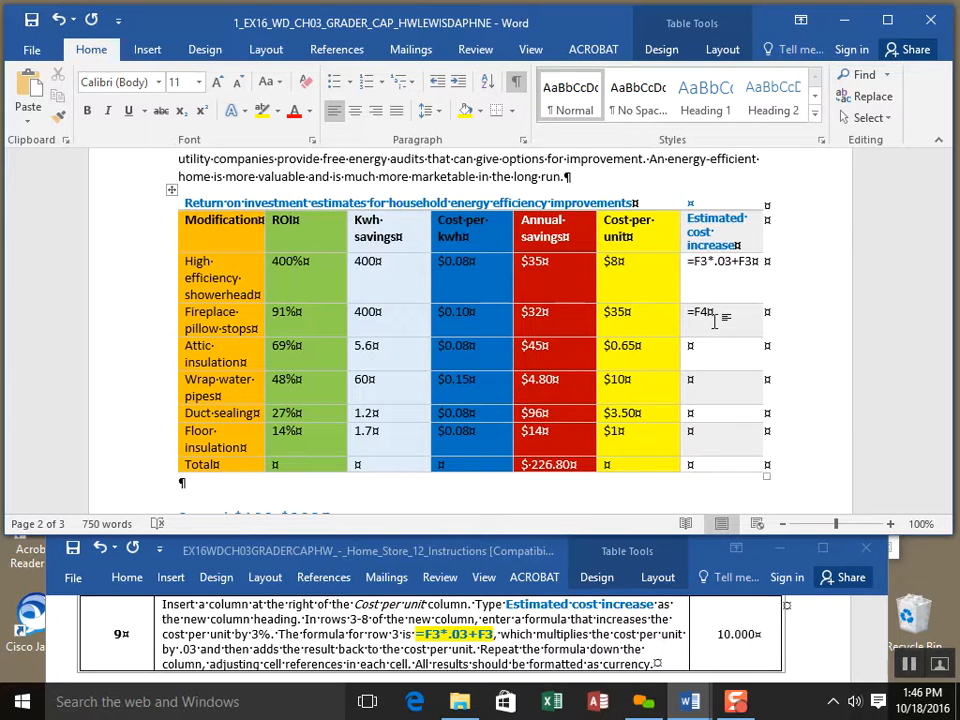
text(*)
text(3+F4)
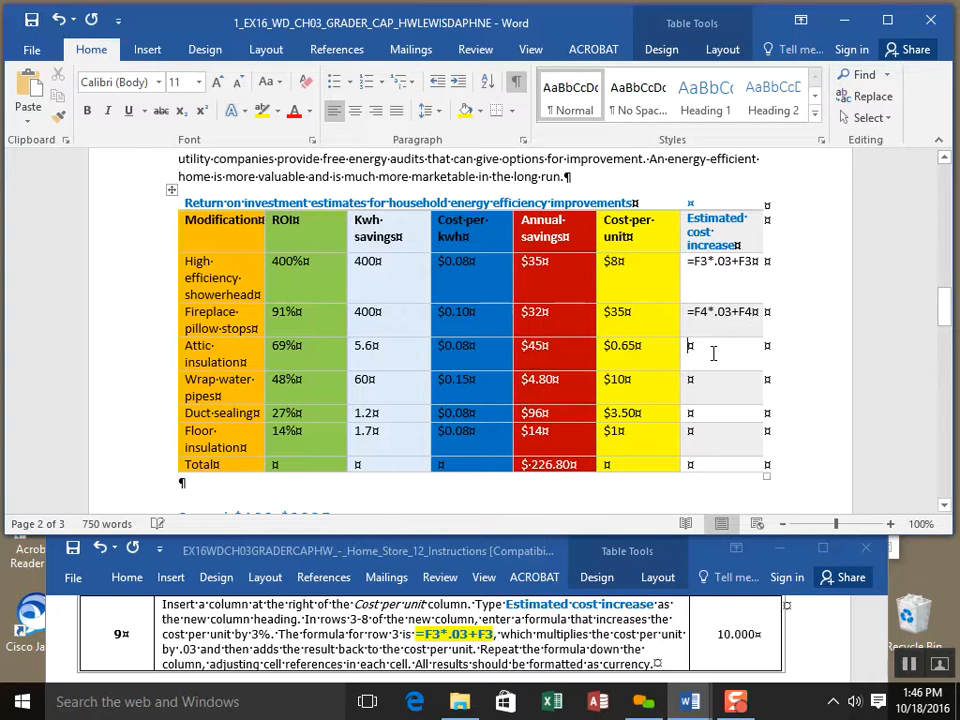
- Enter =F5*.03+F5 for Attic insulation and =F6*.03+F6 for Wrap water pipes in the Estimated cost increase column
click(713, 352)
text(=F5*.03)
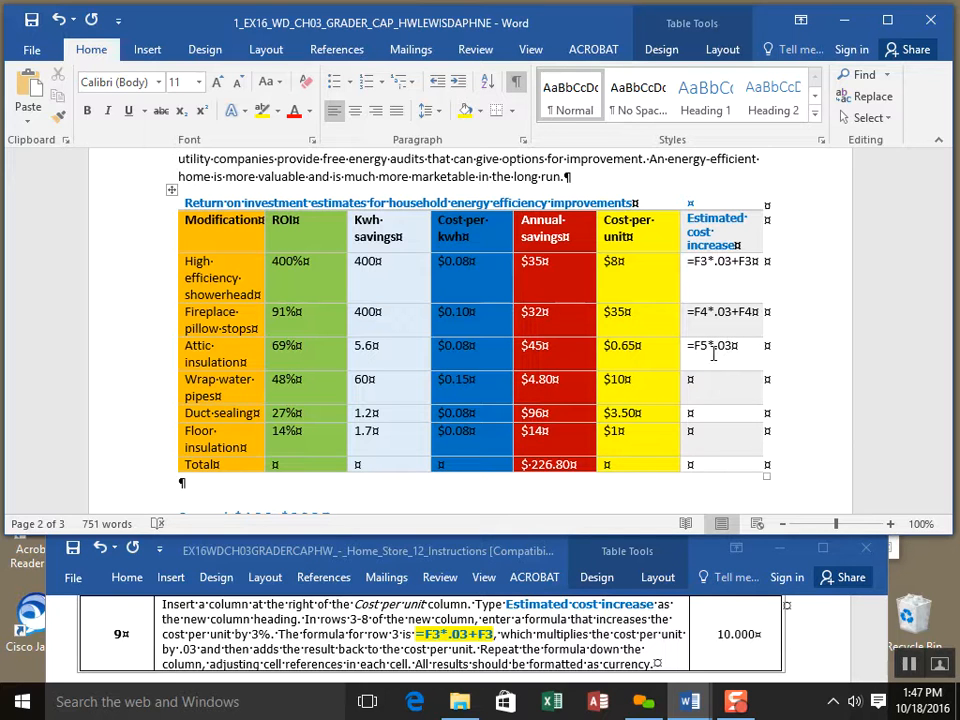
text(+F5)
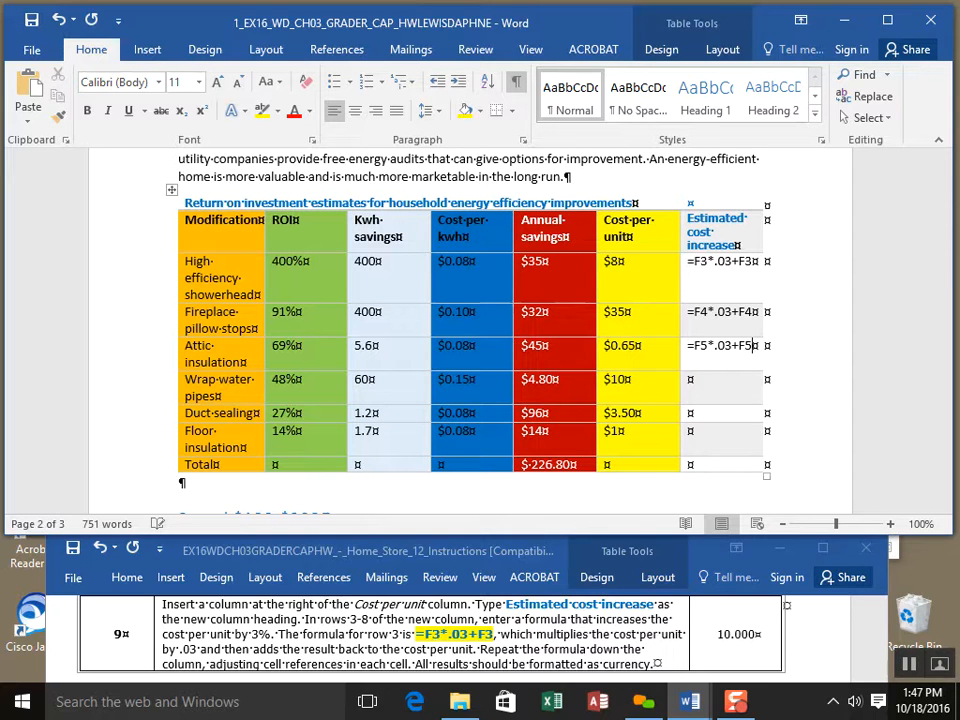
click(714, 389)
text(=)
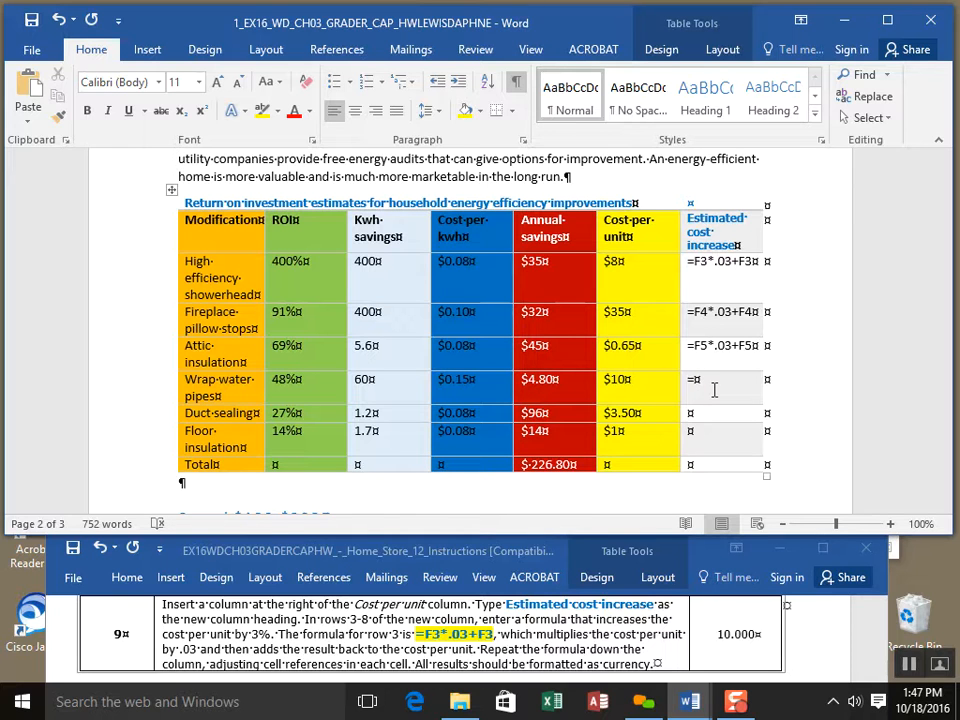
text(F6*.03+F6)
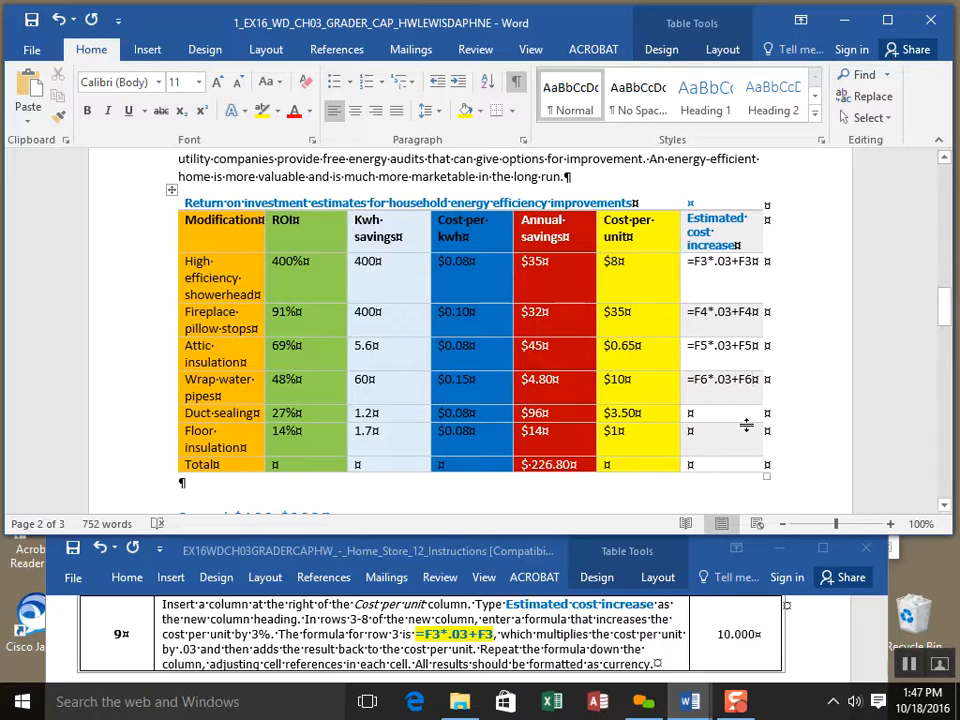
- Enter =F7*.03+F7 for Duct sealing and =F8*.03+F8 for Floor insulation in the Estimated cost increase column
click(727, 416)
text(=F7)
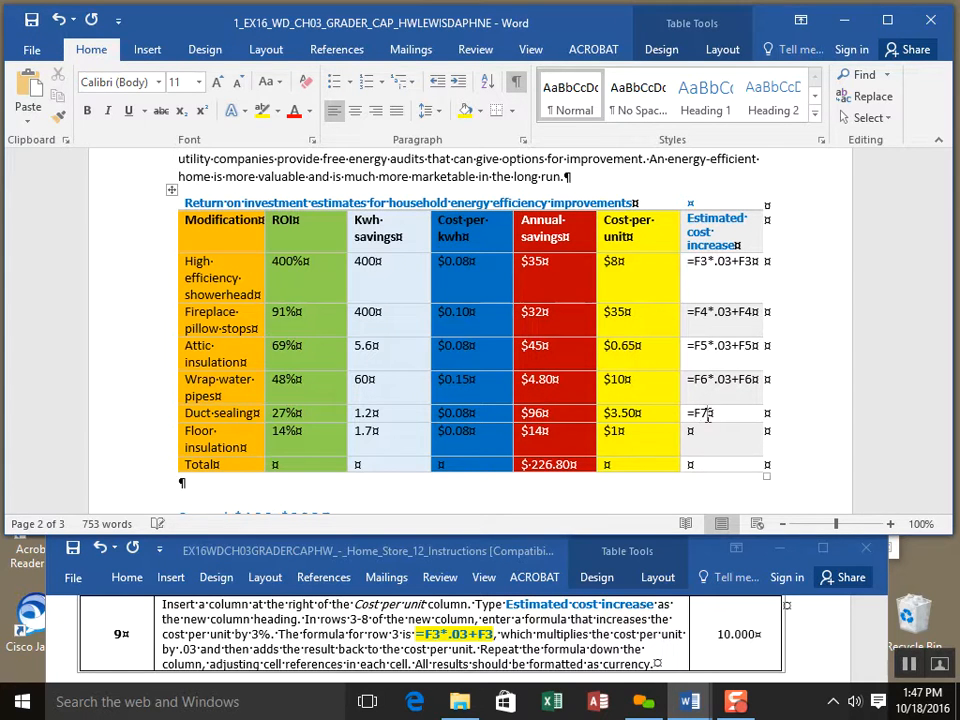
text(.03+F7)
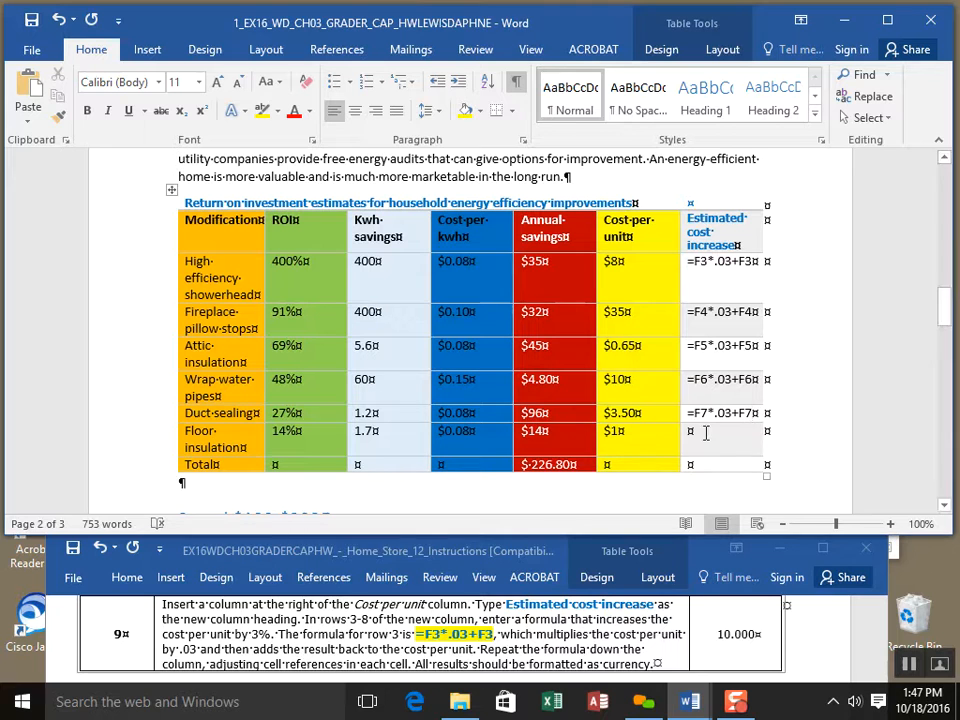
text(=F8)
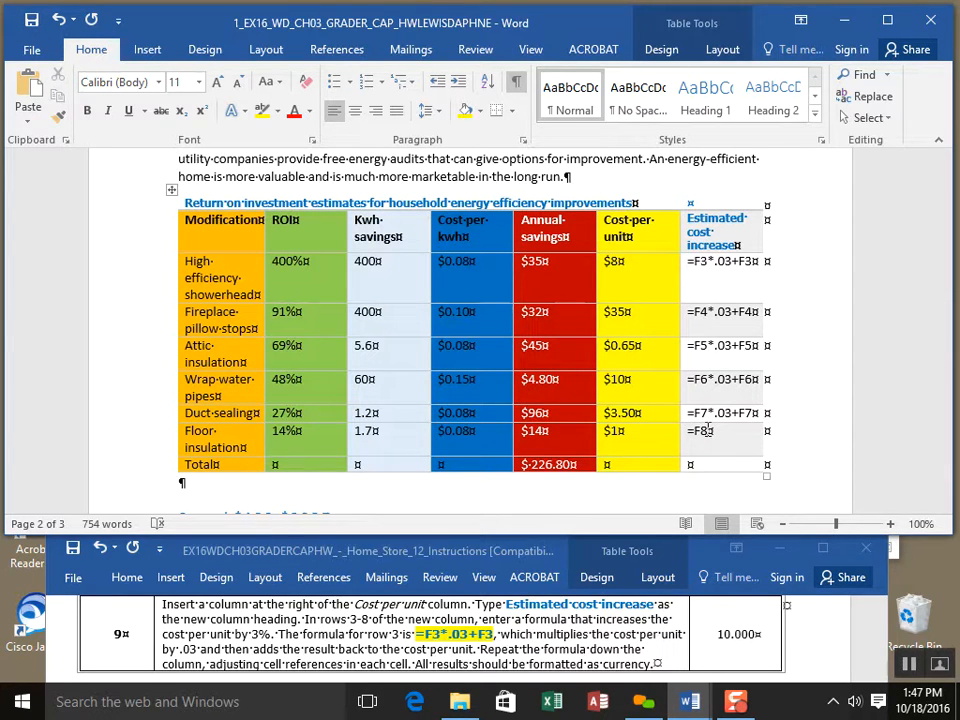
text(*.03+)
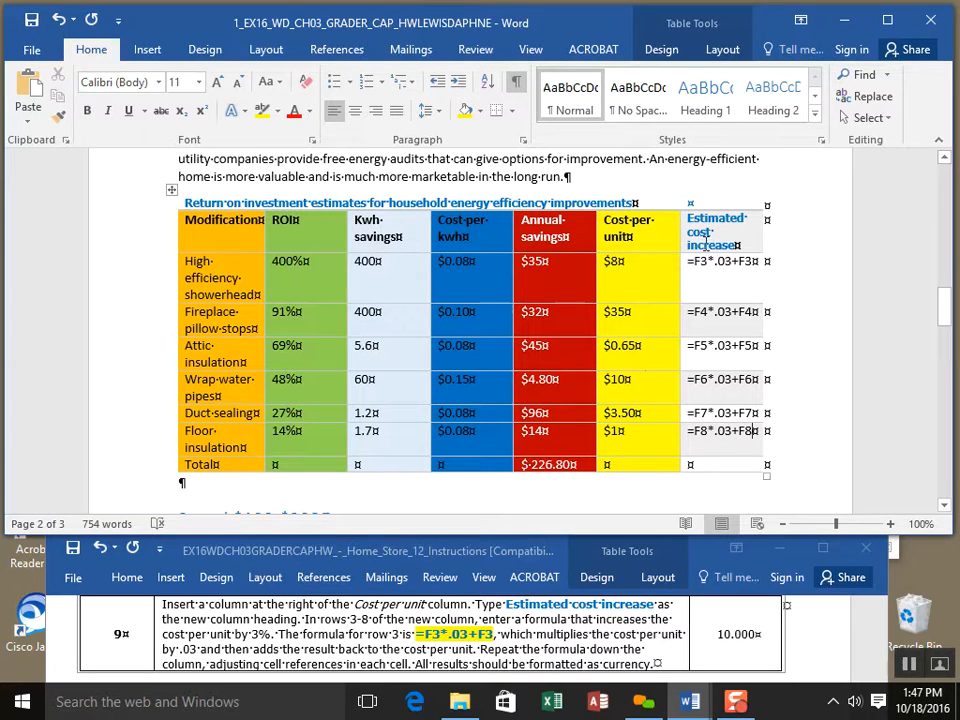
- Copy the typed formula in the High efficiency showerhead row's Estimated cost increase cell and clear it from the cell
drag(752, 268, 686, 272)
key(ctrl+c)
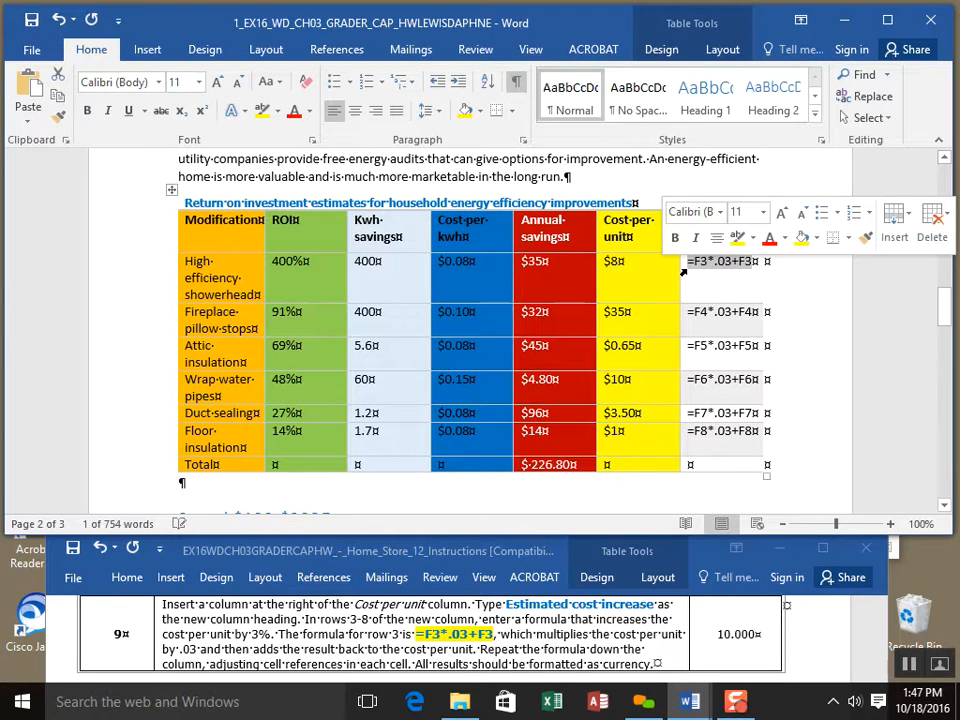
key(Delete)
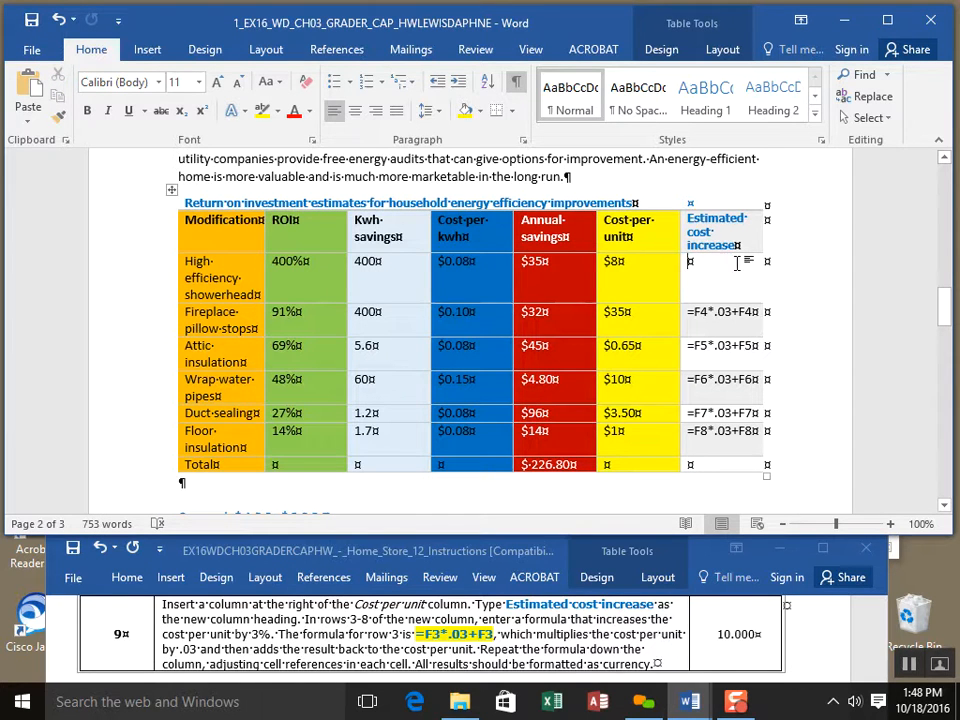
- Start a table formula in the emptied High efficiency showerhead cell and replace the suggested expression with the copied =F3*.03+F3
click(728, 50)
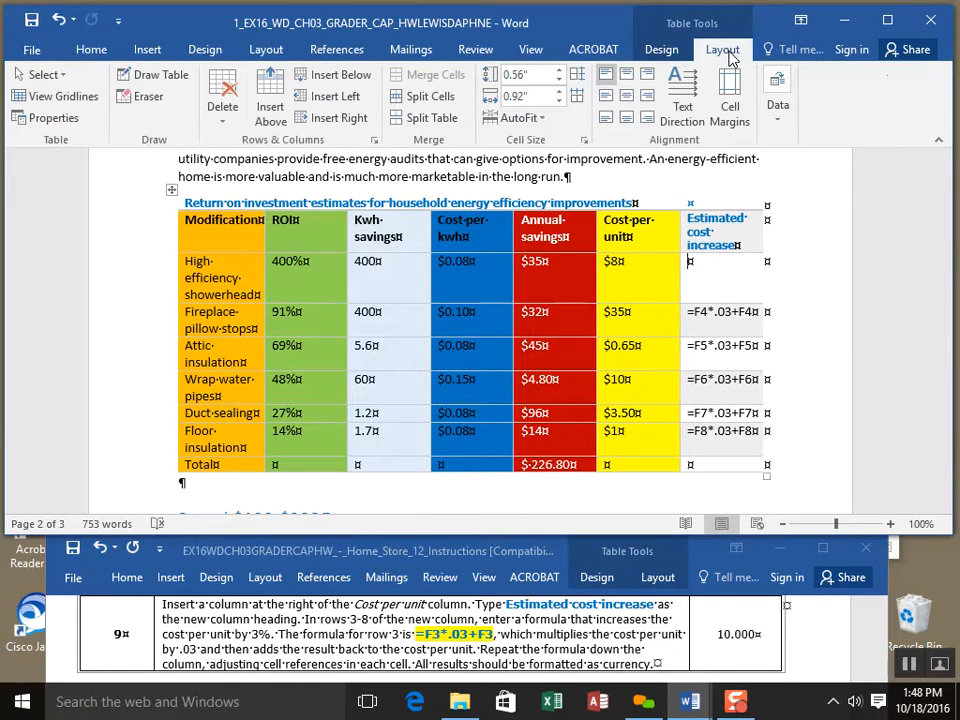
click(779, 110)
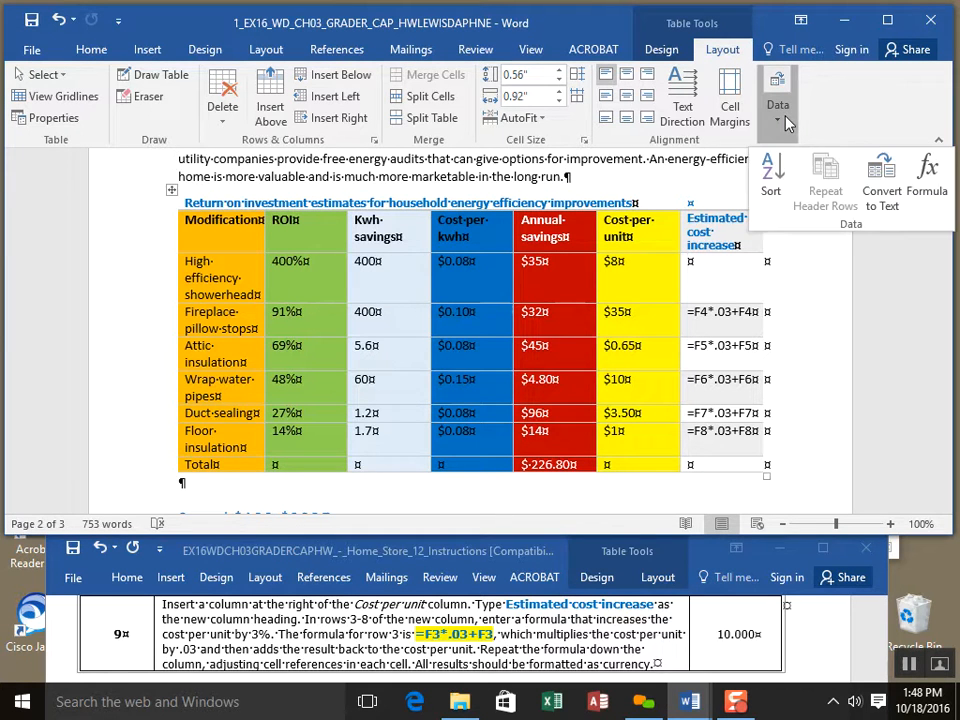
key(Escape)
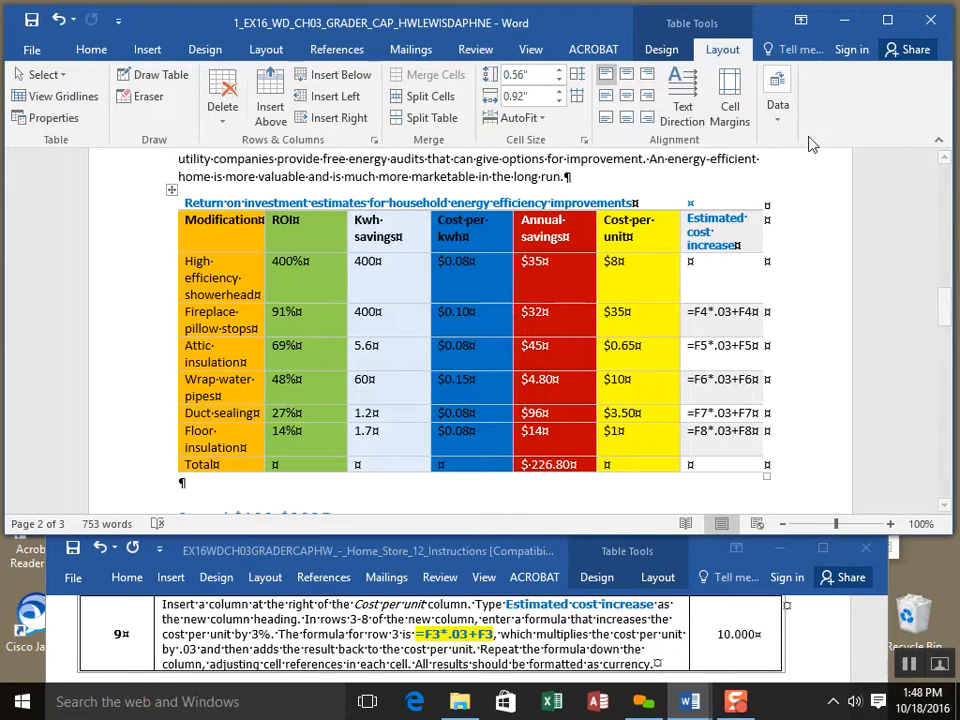
click(778, 110)
click(927, 195)
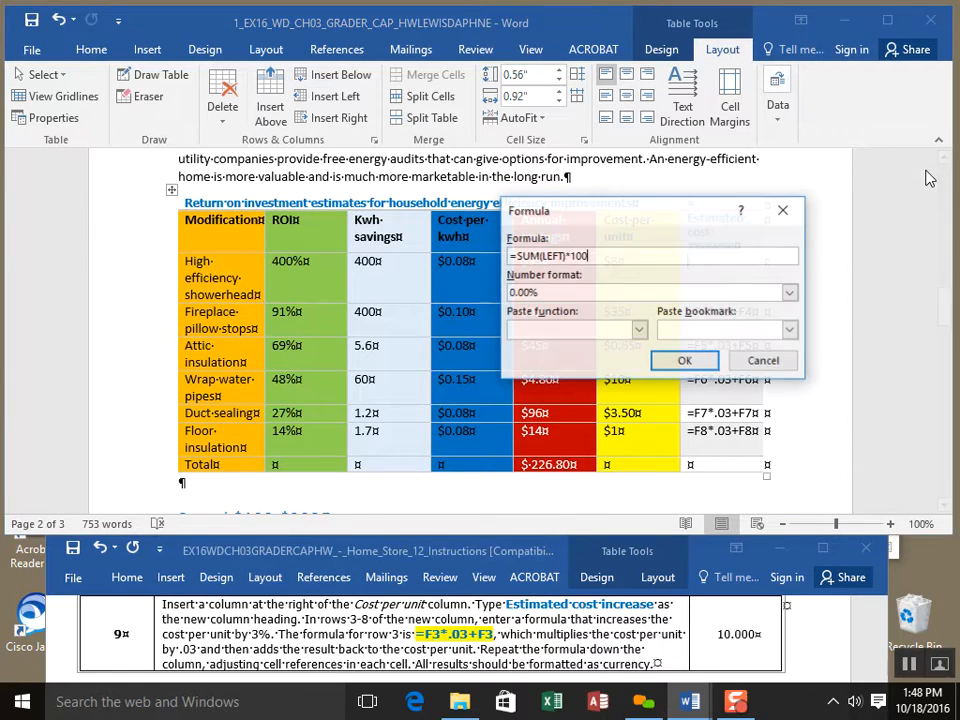
drag(588, 254, 505, 256)
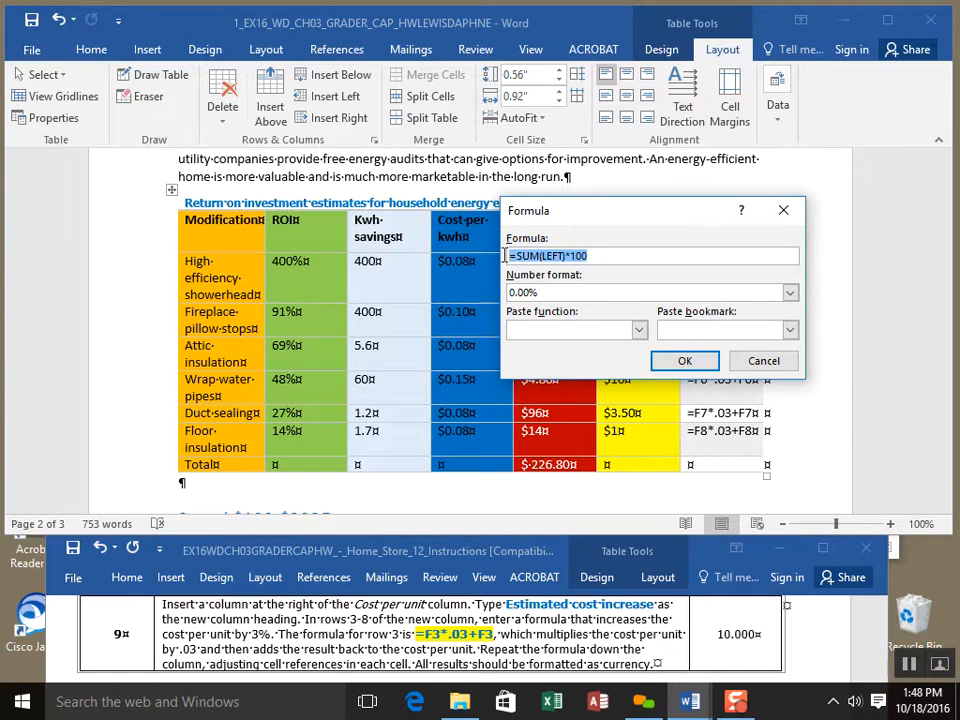
key(ctrl+v)
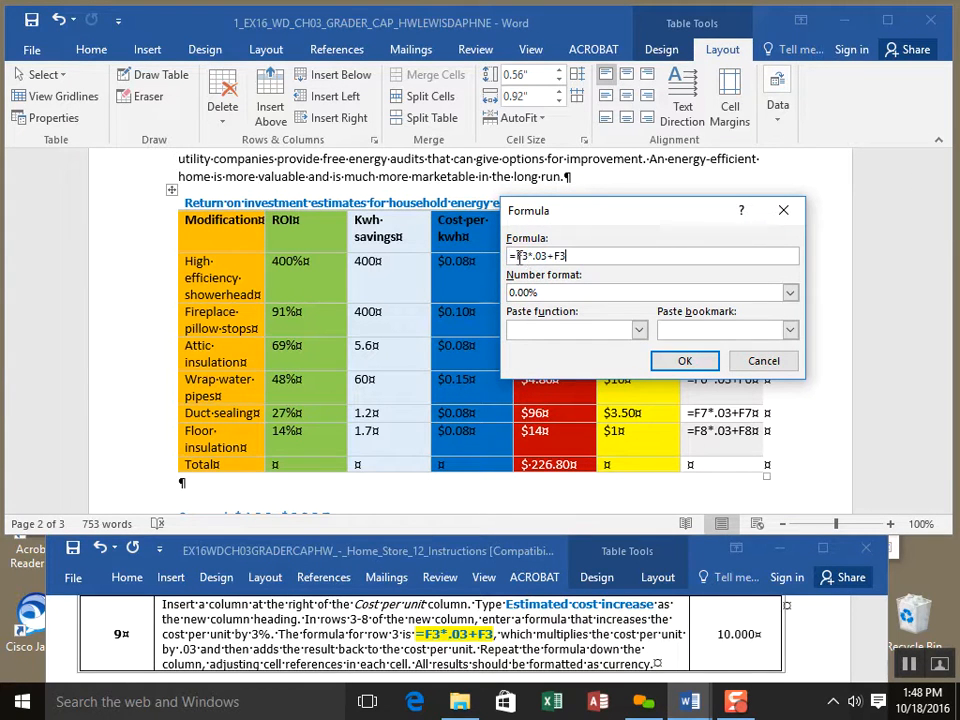
- Set the formula's number format to the currency format $#,##0.00;($#,##0.00) and insert it in the cell
drag(591, 216, 767, 273)
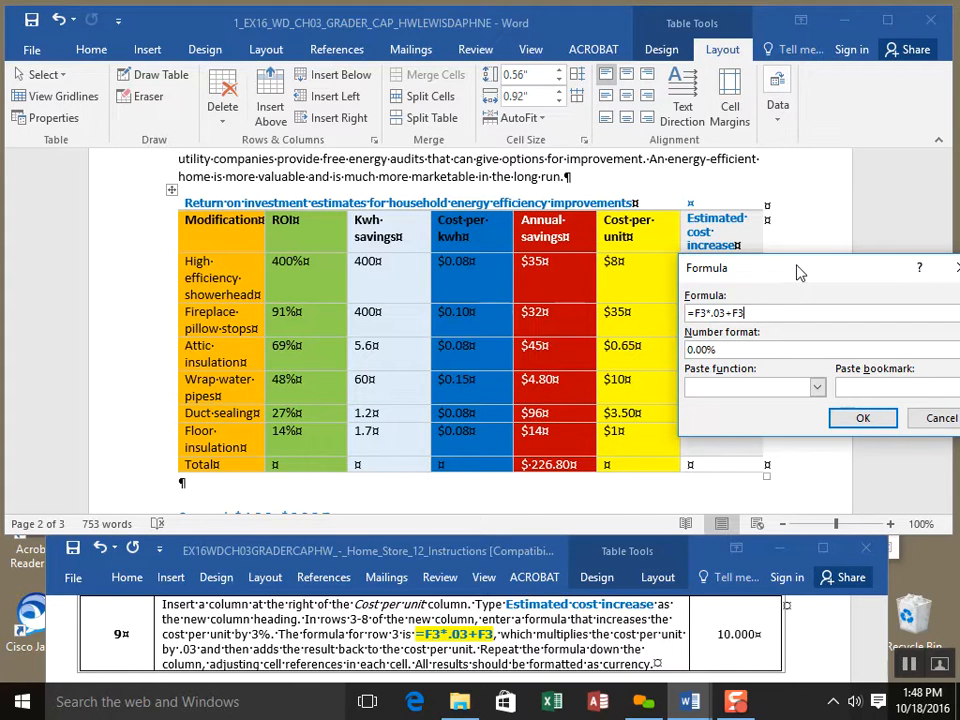
drag(800, 272, 499, 270)
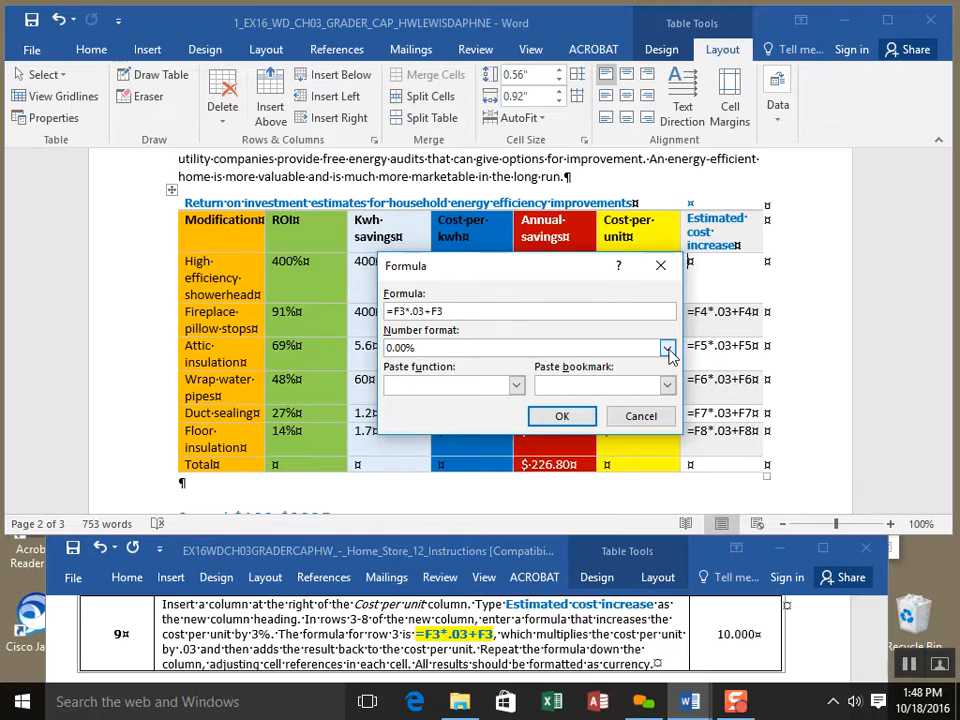
click(669, 349)
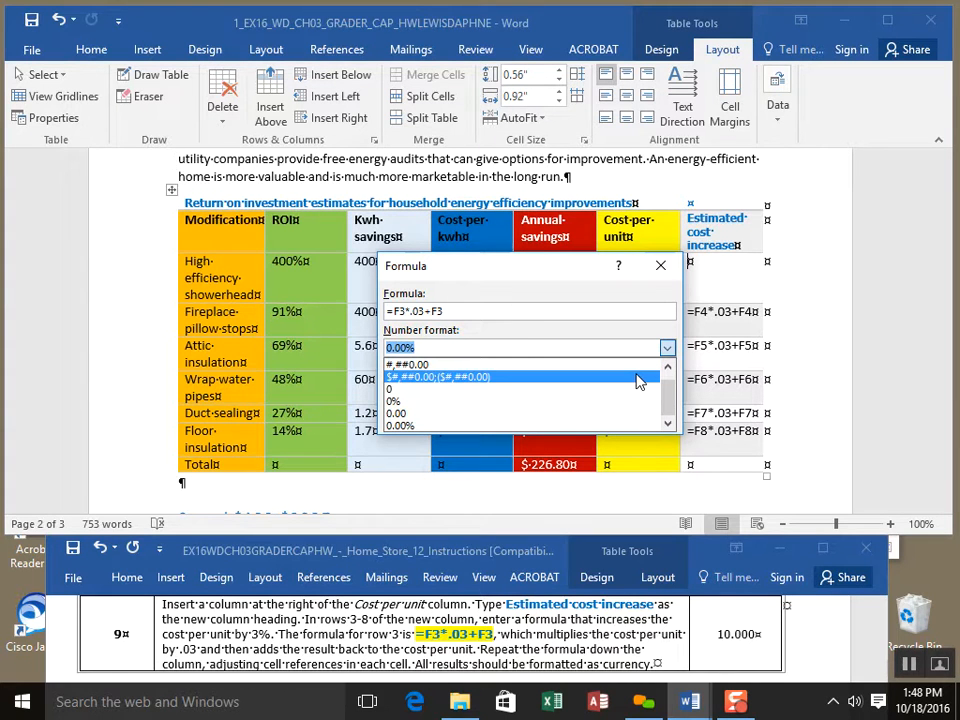
click(638, 381)
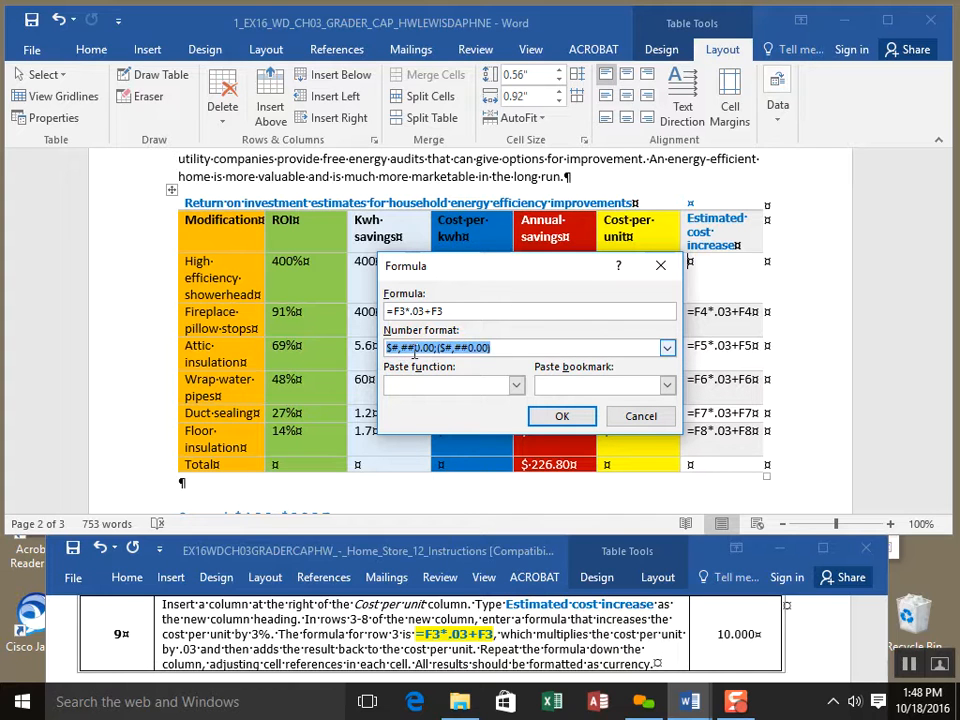
click(561, 416)
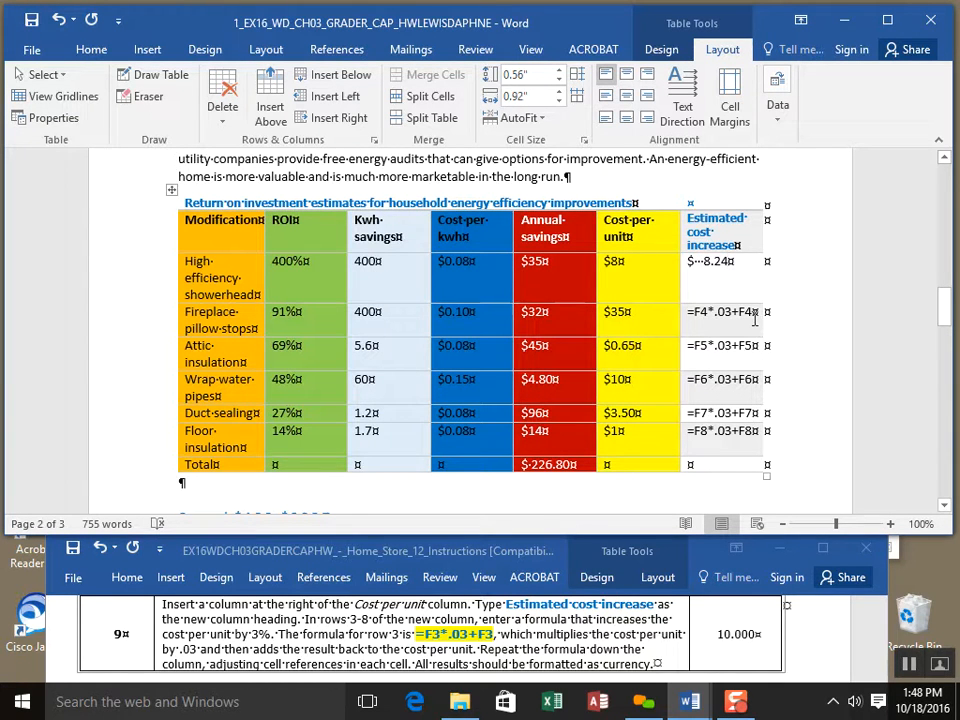
- Replace the typed text in Fireplace pillow stops' Estimated cost increase cell with the table formula =F4*.03+F4, using number format $#,##0.00;($#,##0.00)
drag(755, 316, 690, 316)
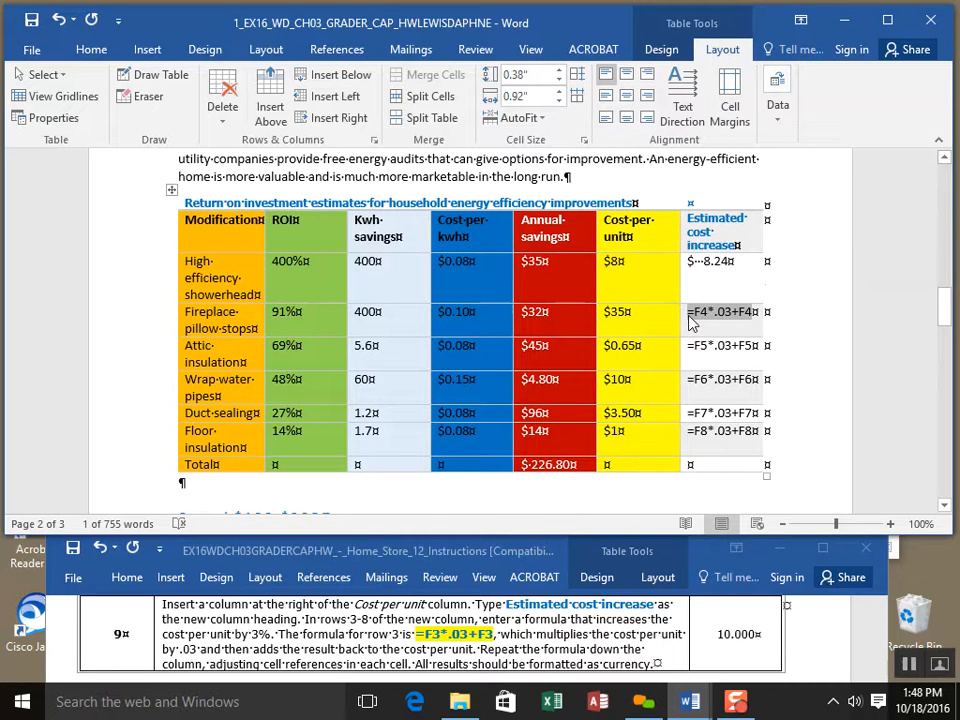
key(Delete)
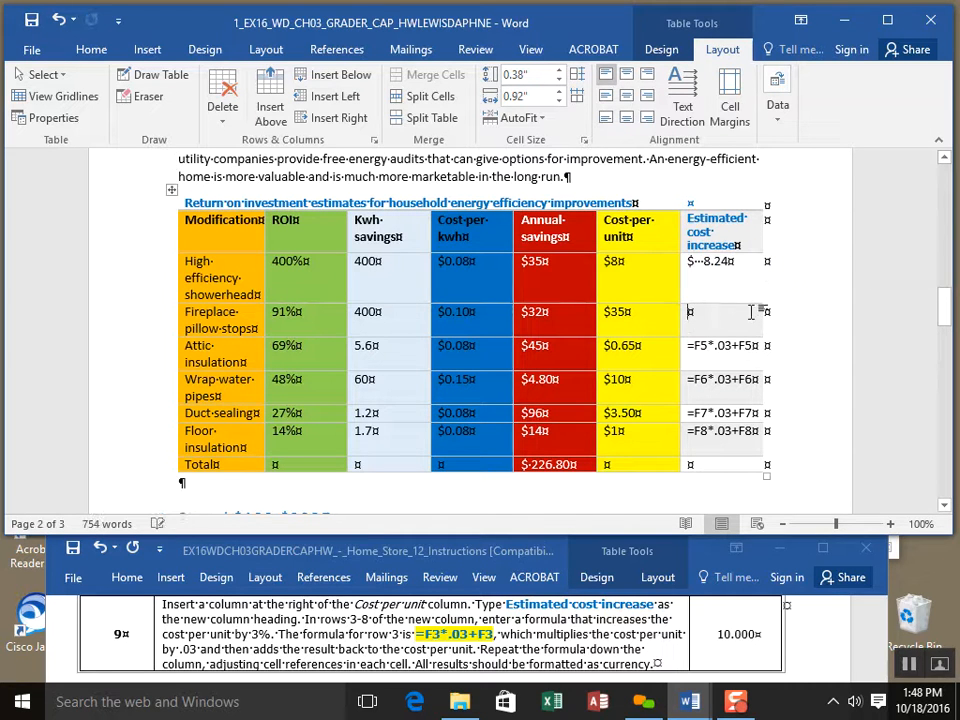
click(778, 110)
click(921, 189)
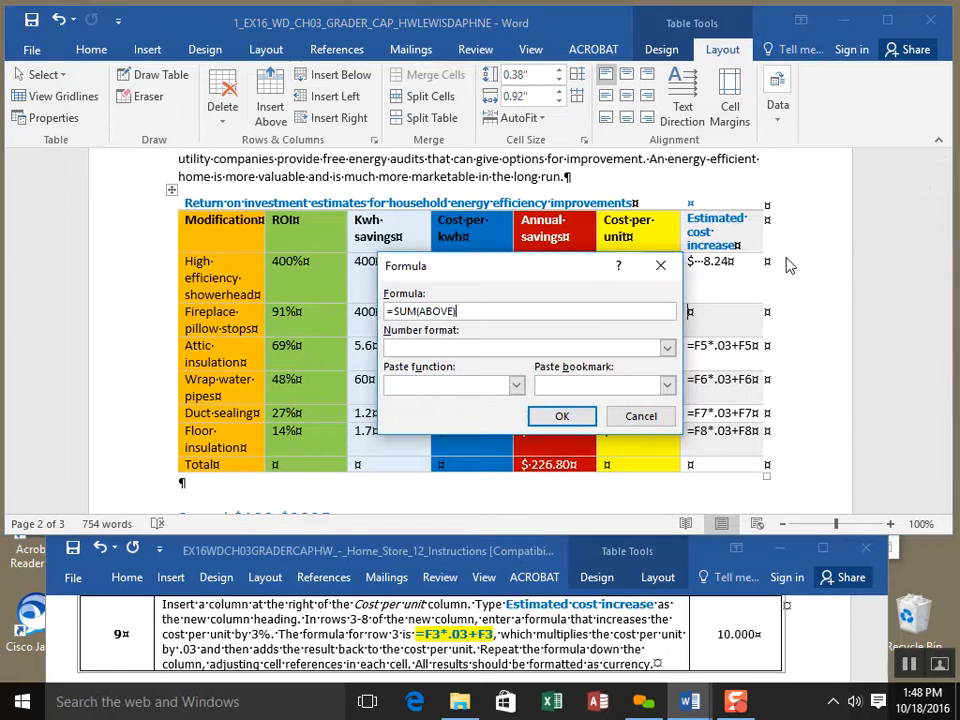
drag(486, 311, 358, 293)
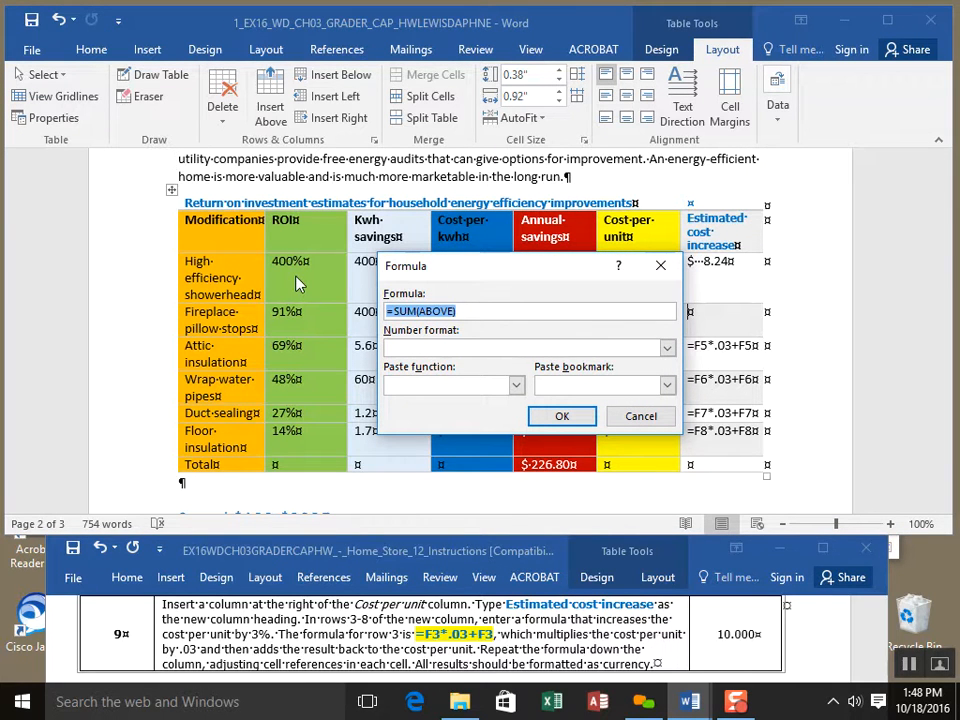
text(=F4*.03+F4)
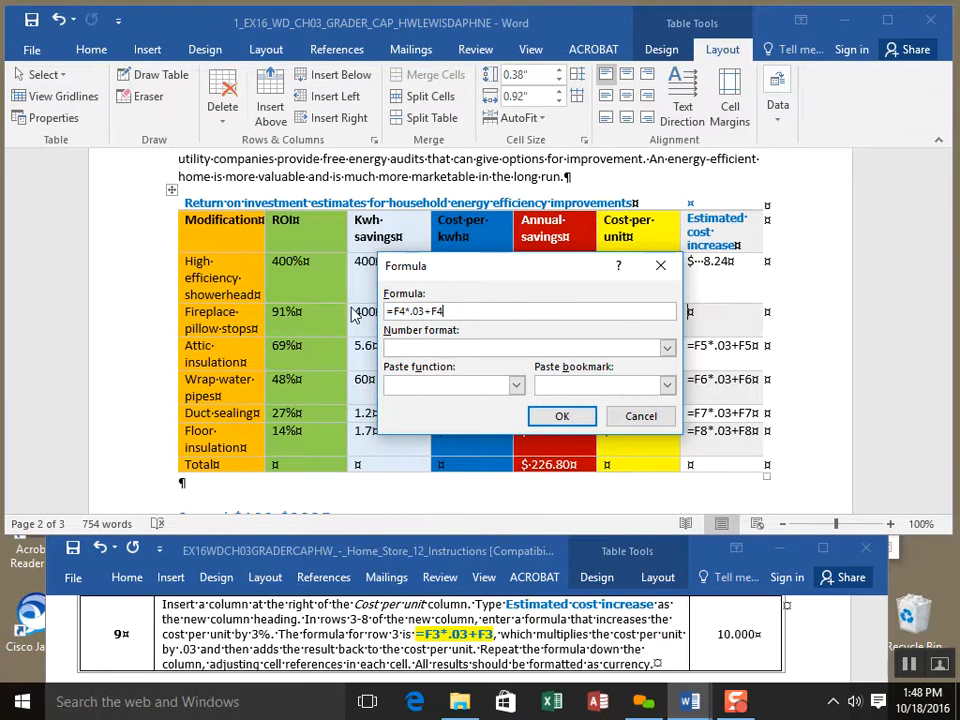
click(667, 347)
click(578, 390)
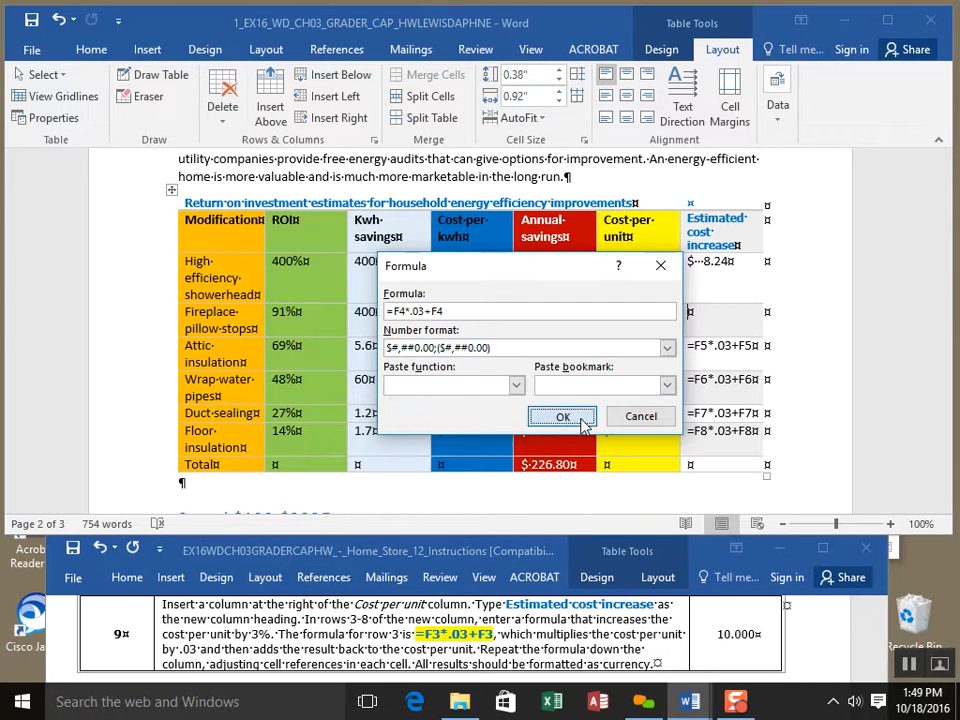
click(562, 416)
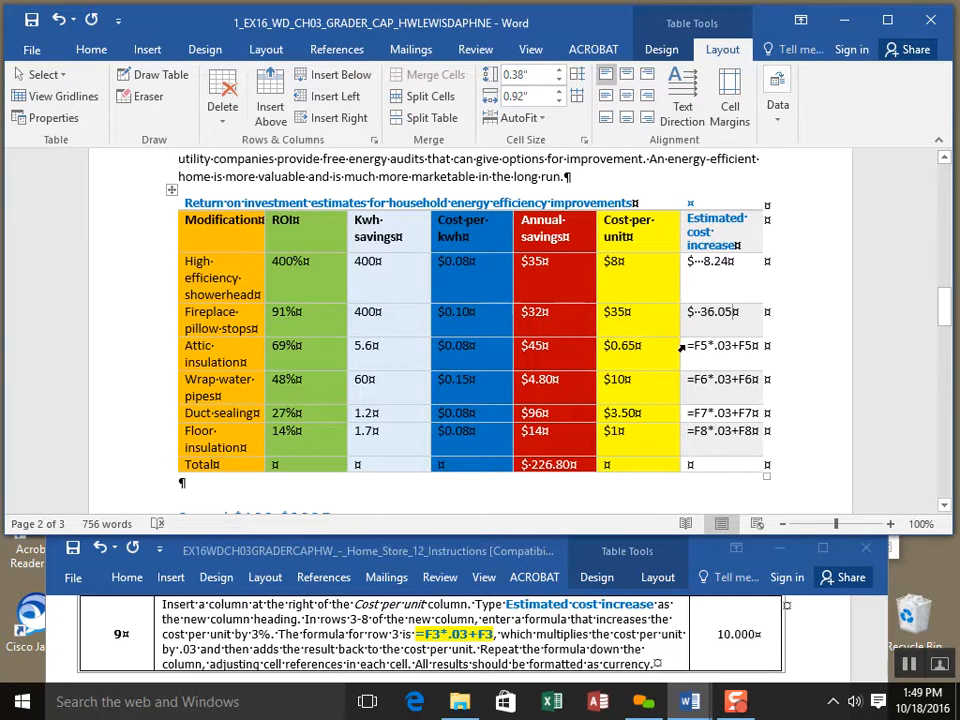
- Cut the typed formula text =F5*.03+F5 out of the Attic insulation row's Estimated cost increase cell
drag(688, 347, 748, 350)
key(ctrl+c)
right_click(737, 331)
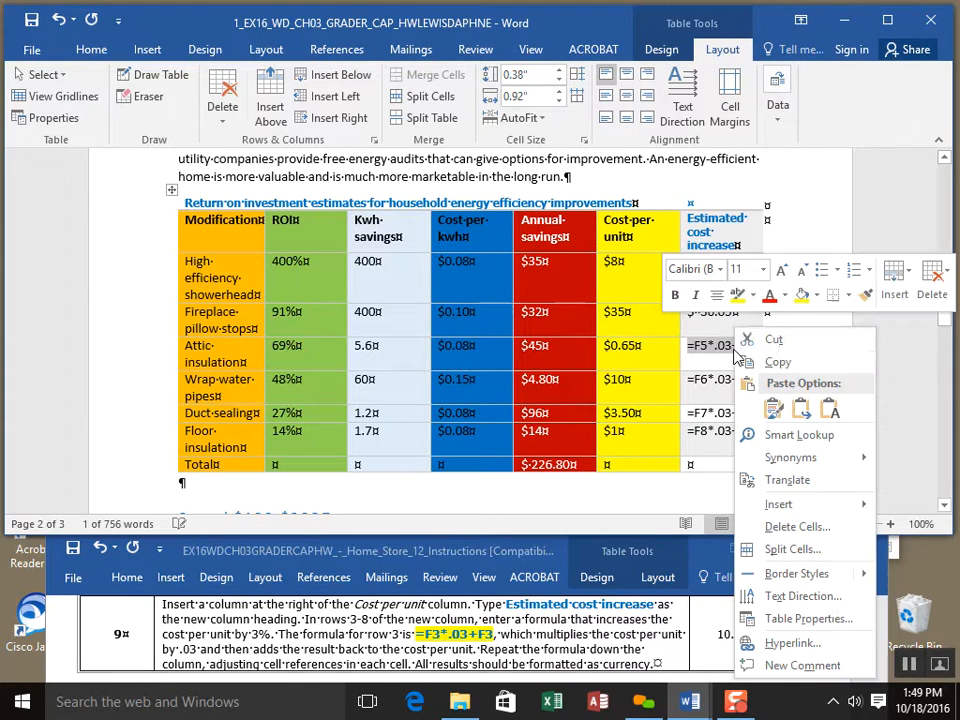
click(775, 340)
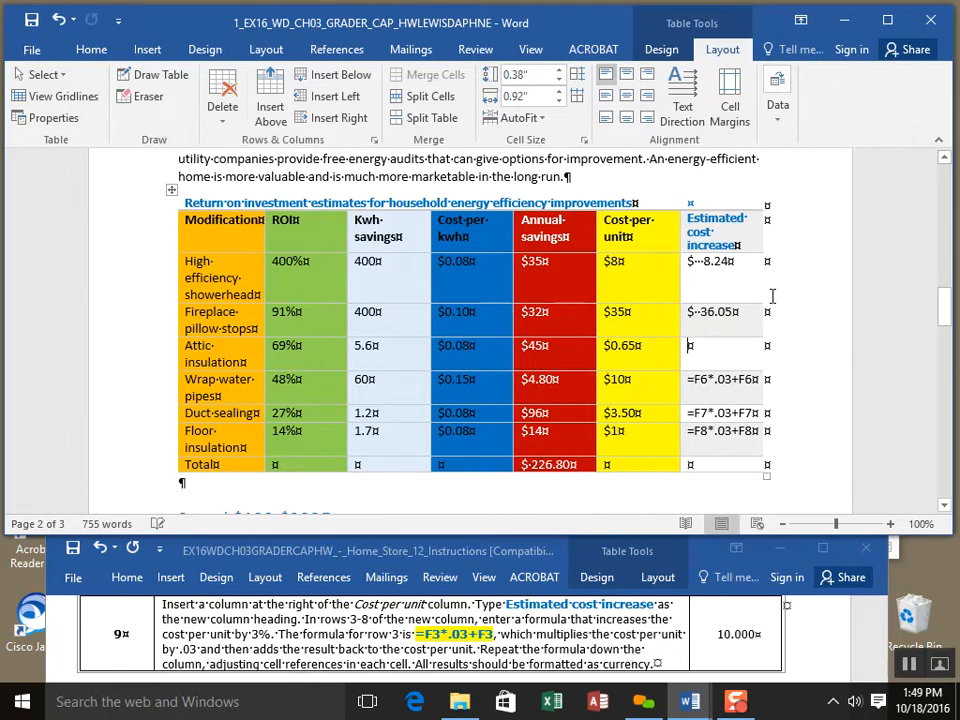
- Insert the cut =F5*.03+F5 as a table formula in the emptied Attic insulation cell with number format $#,##0.00;($#,##0.00)
click(780, 118)
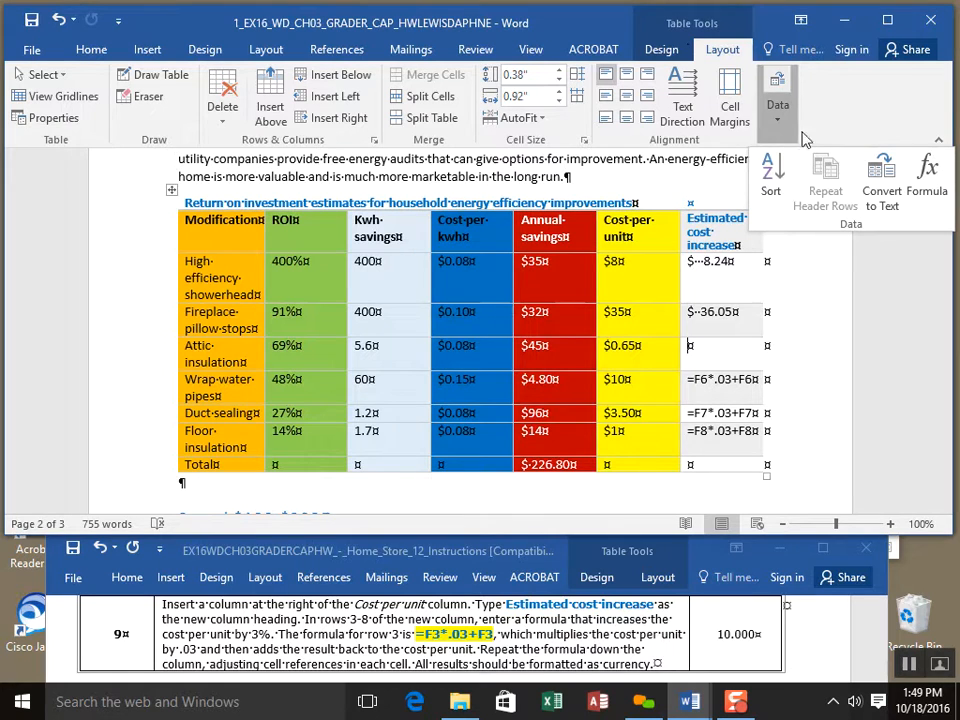
click(927, 175)
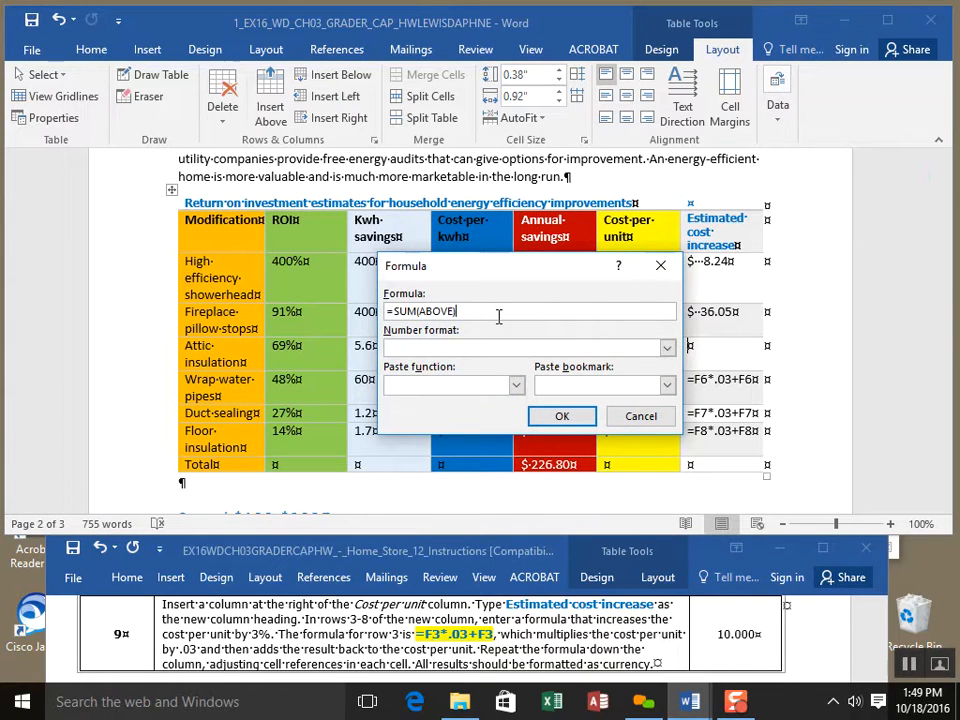
drag(497, 312, 387, 312)
right_click(416, 316)
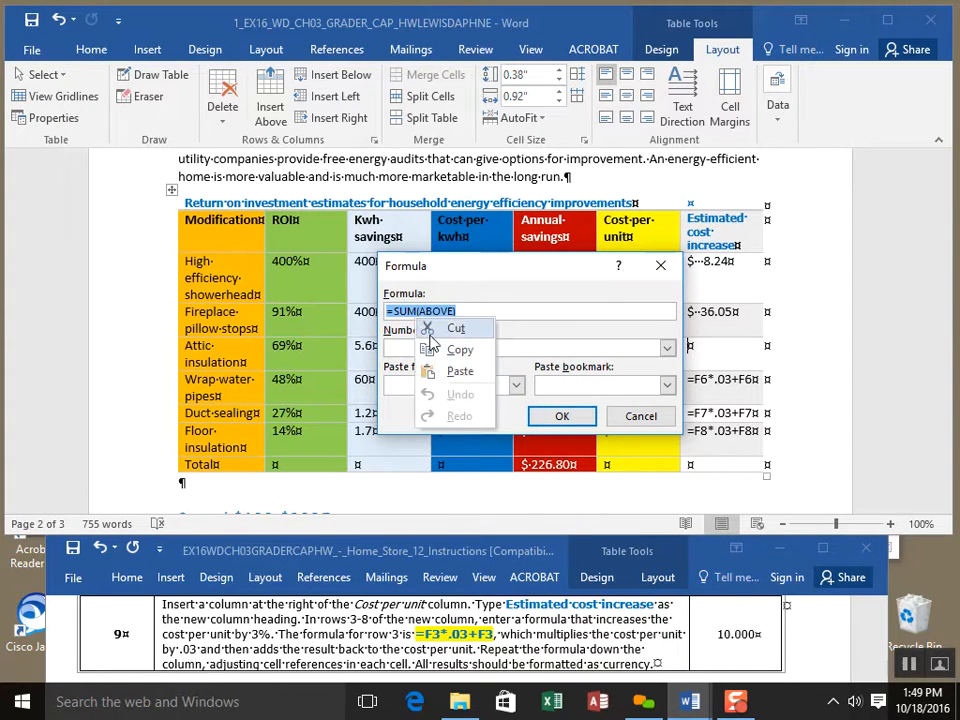
click(458, 370)
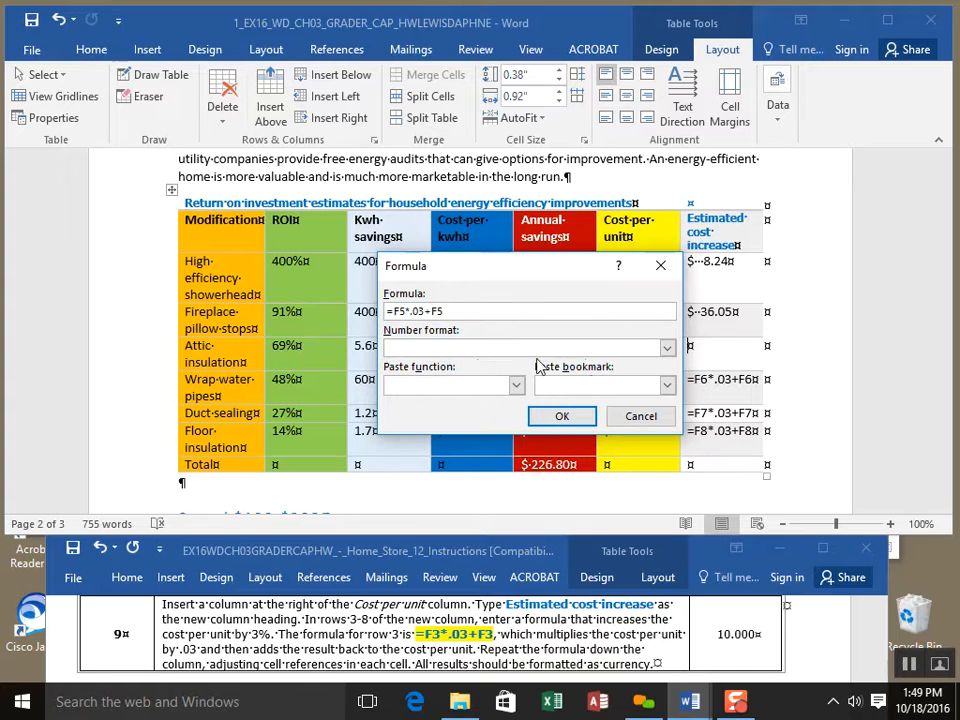
click(666, 347)
click(641, 386)
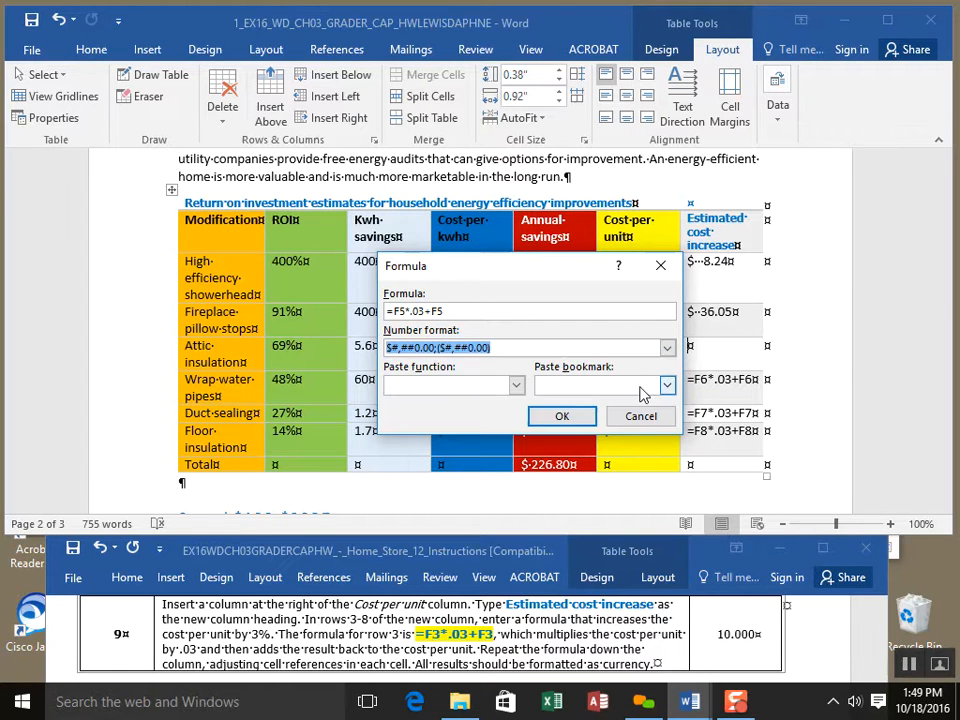
click(561, 417)
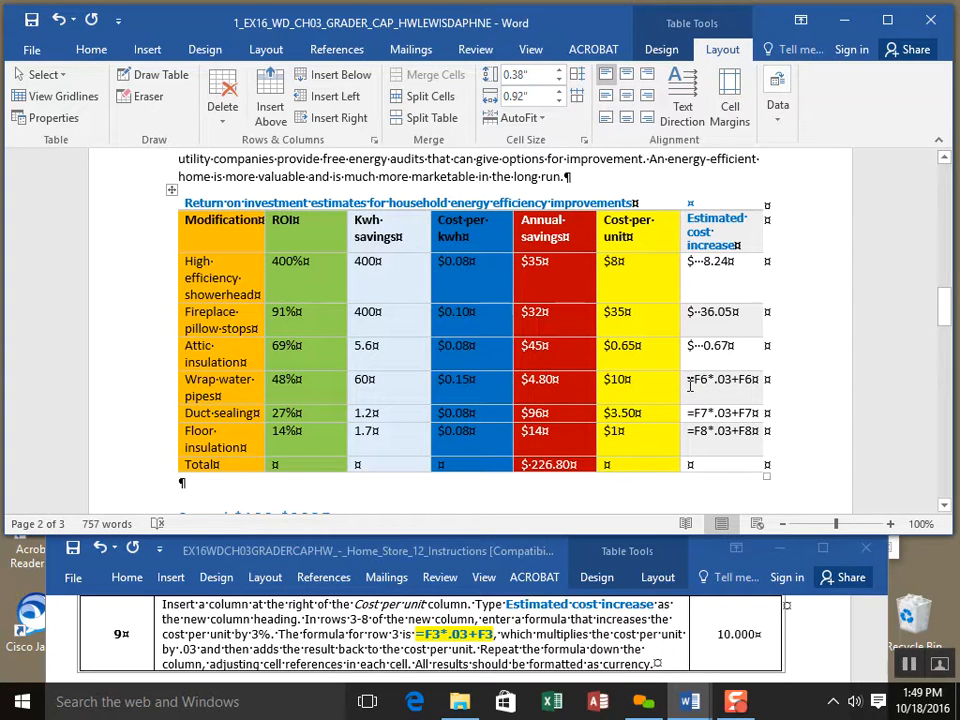
- Cut the typed formula text =F6*.03+F6 out of the Wrap water pipes row's Estimated cost increase cell
drag(690, 384, 735, 388)
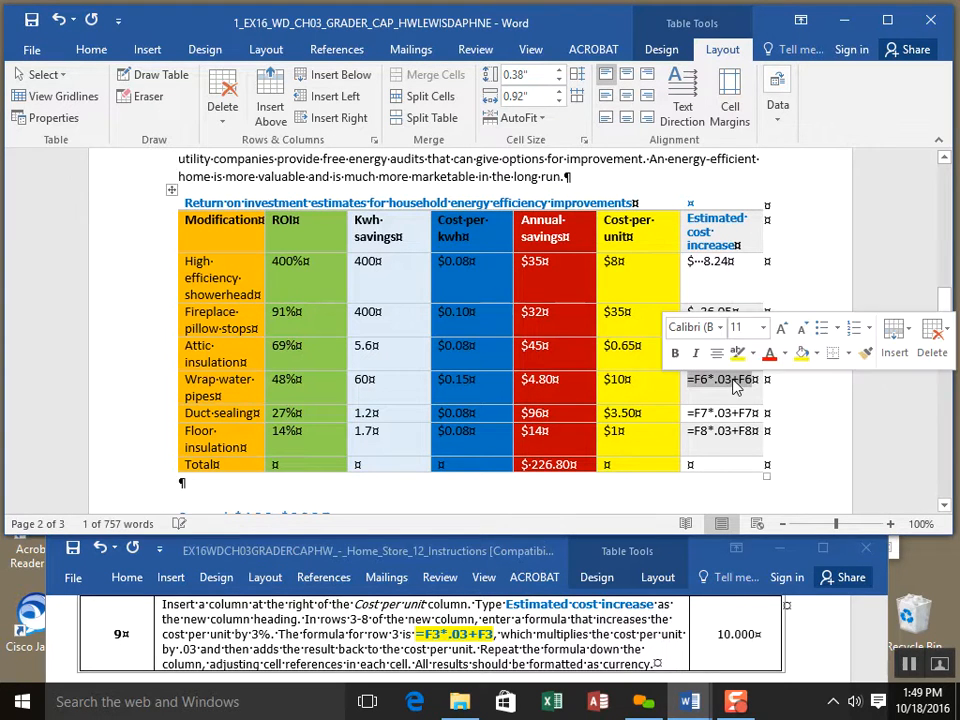
right_click(735, 388)
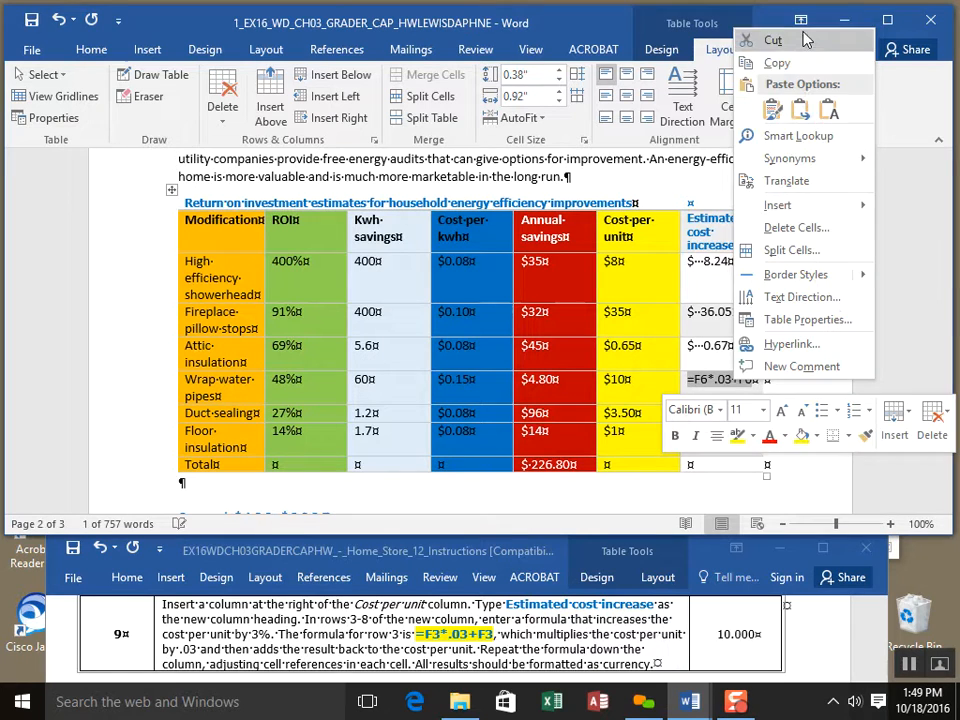
click(773, 40)
- Insert the cut =F6*.03+F6 as a table formula in the emptied Wrap water pipes cell with number format $#,##0.00;($#,##0.00)
click(778, 95)
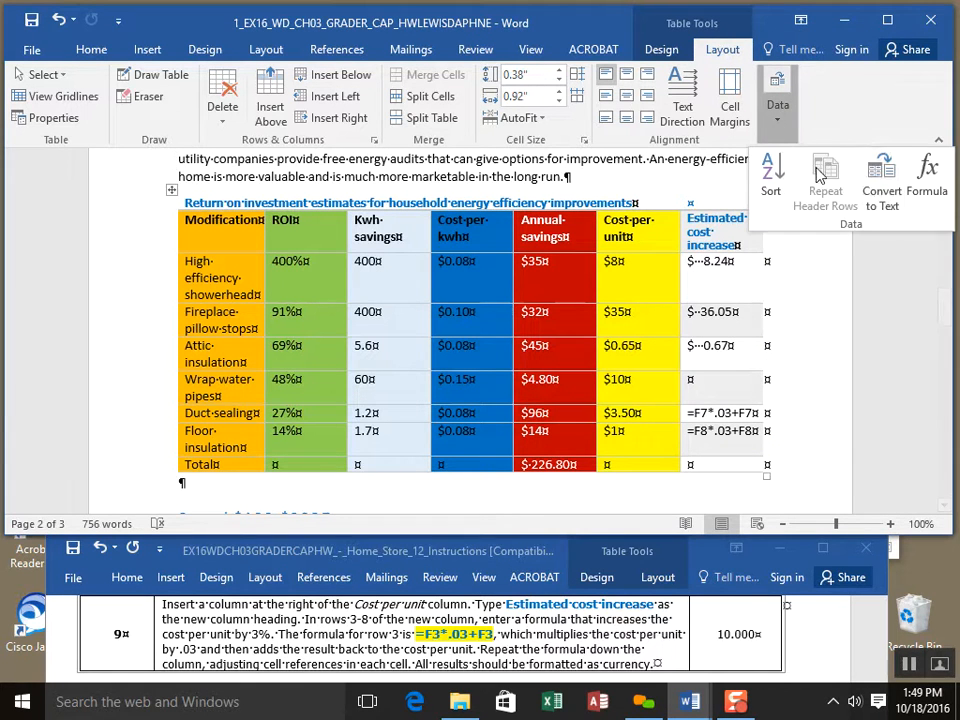
click(935, 180)
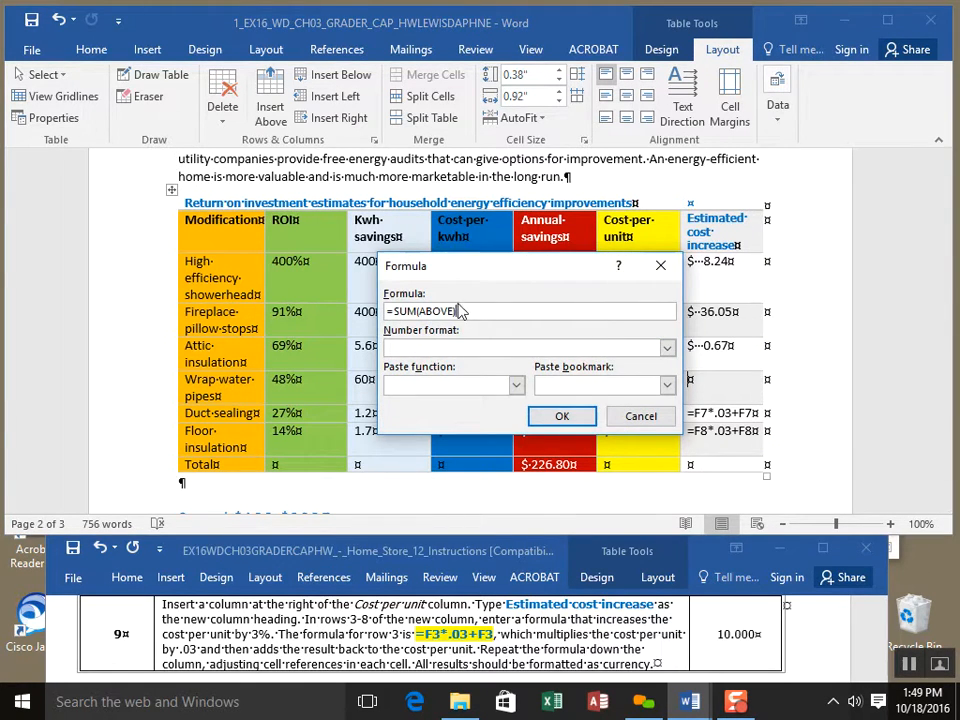
drag(472, 312, 345, 313)
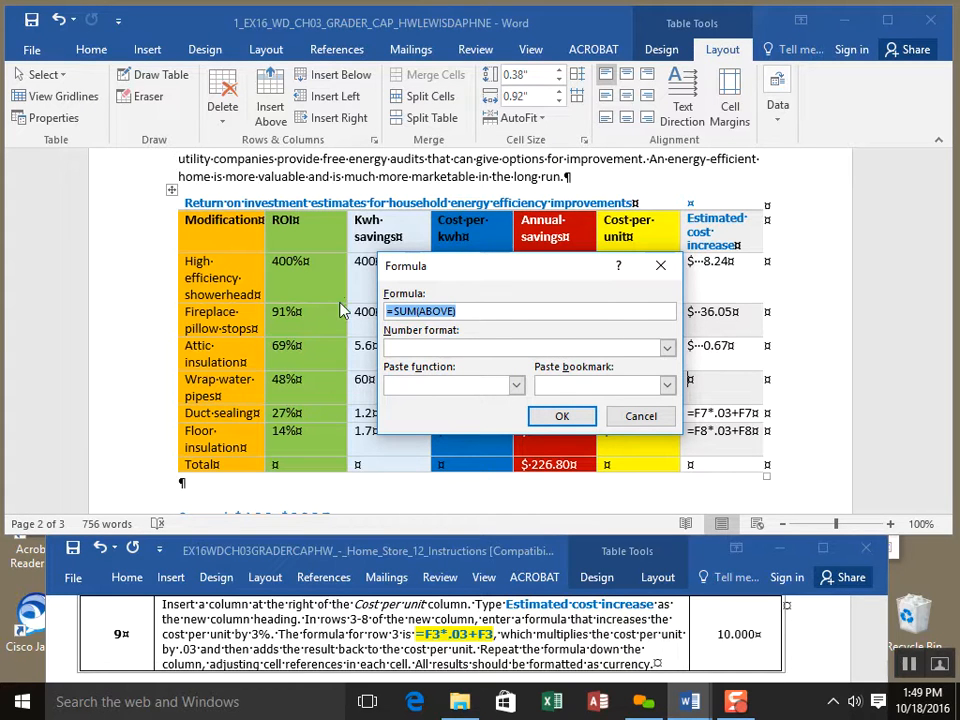
key(ctrl+v)
click(667, 347)
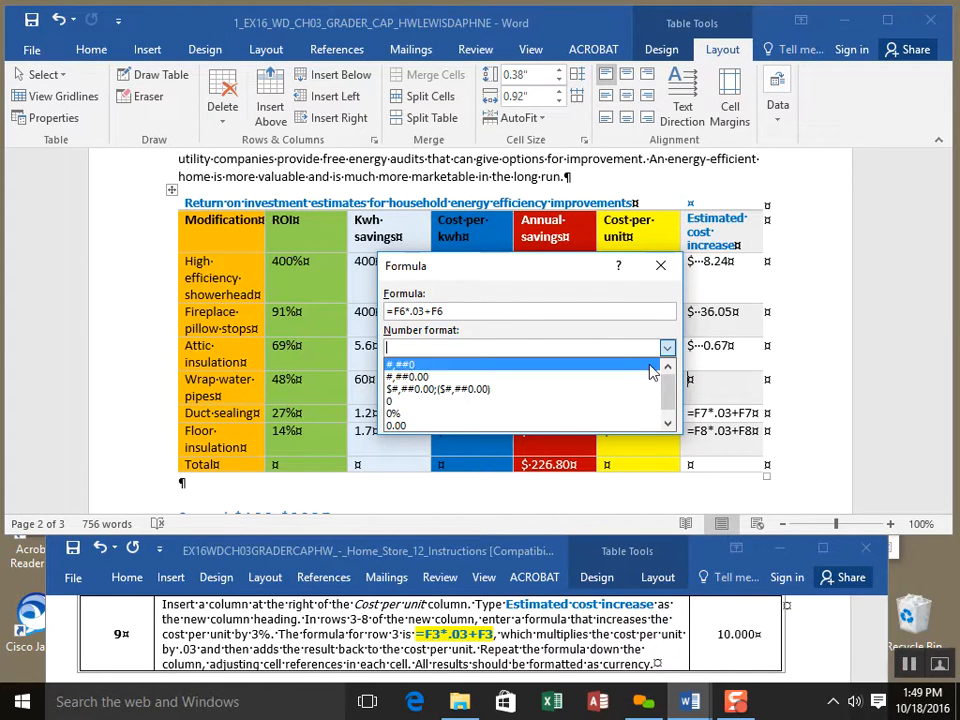
click(589, 389)
click(561, 415)
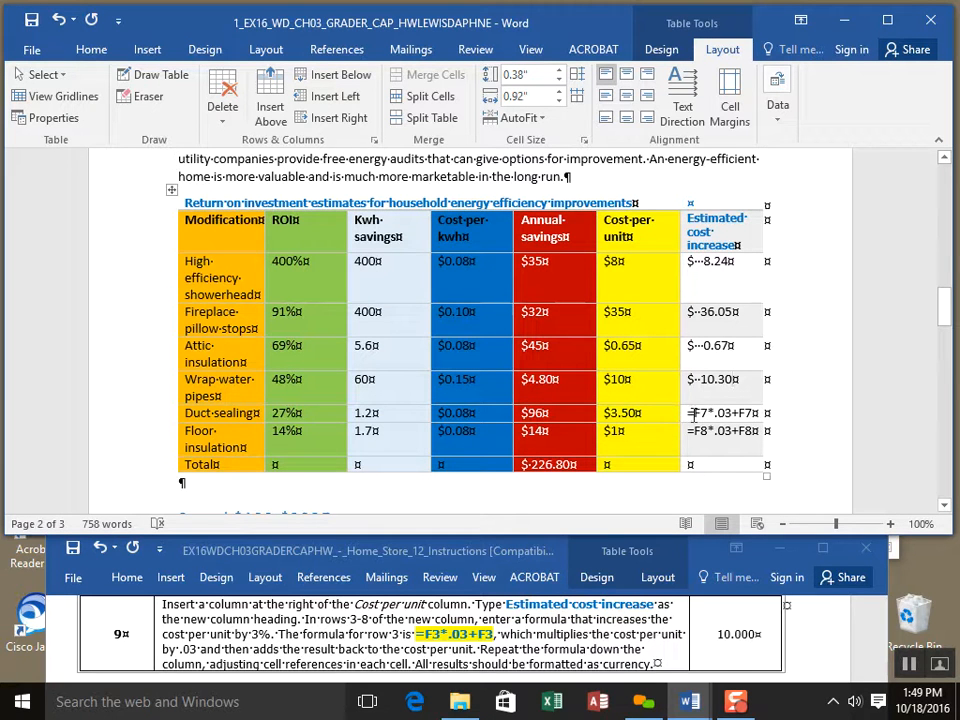
- Move the typed formula text =F7*.03+F7 from the Duct sealing row's Estimated cost increase cell to the clipboard, leaving the cell empty
drag(690, 412, 755, 425)
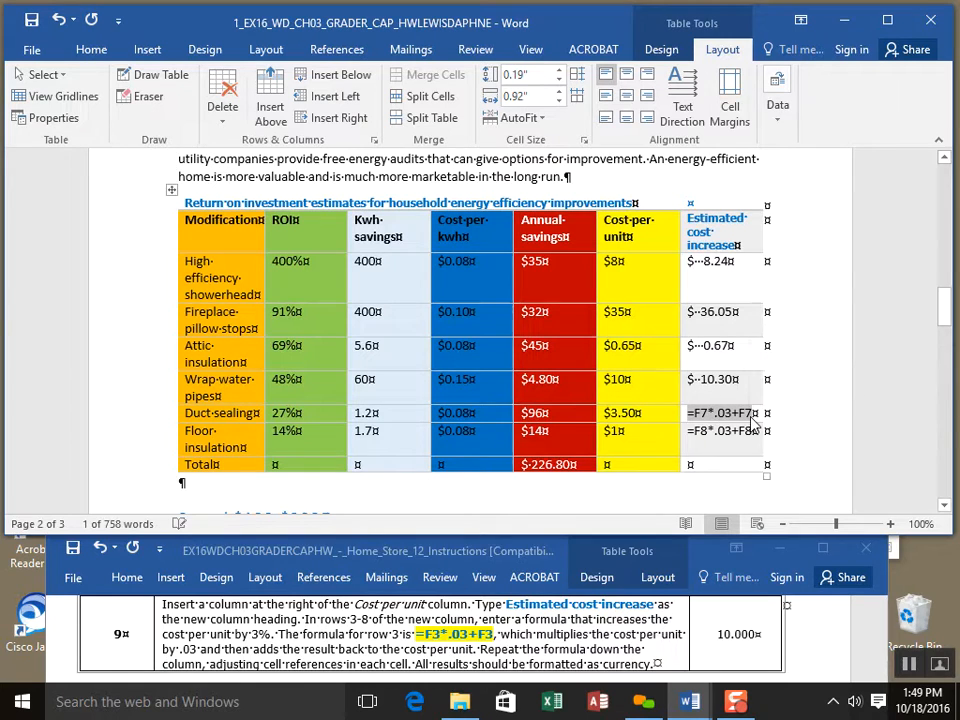
right_click(755, 425)
click(840, 90)
key(Delete)
- Insert the copied =F7*.03+F7 as a table formula in the emptied Duct sealing cell with number format $#,##0.00;($#,##0.00)
click(782, 118)
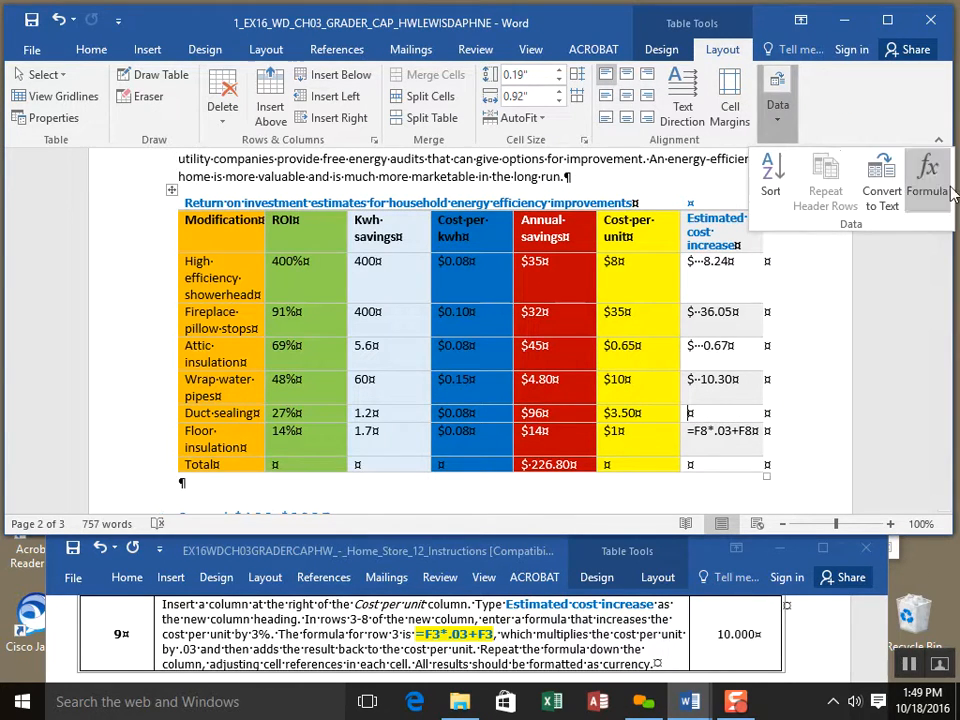
click(928, 180)
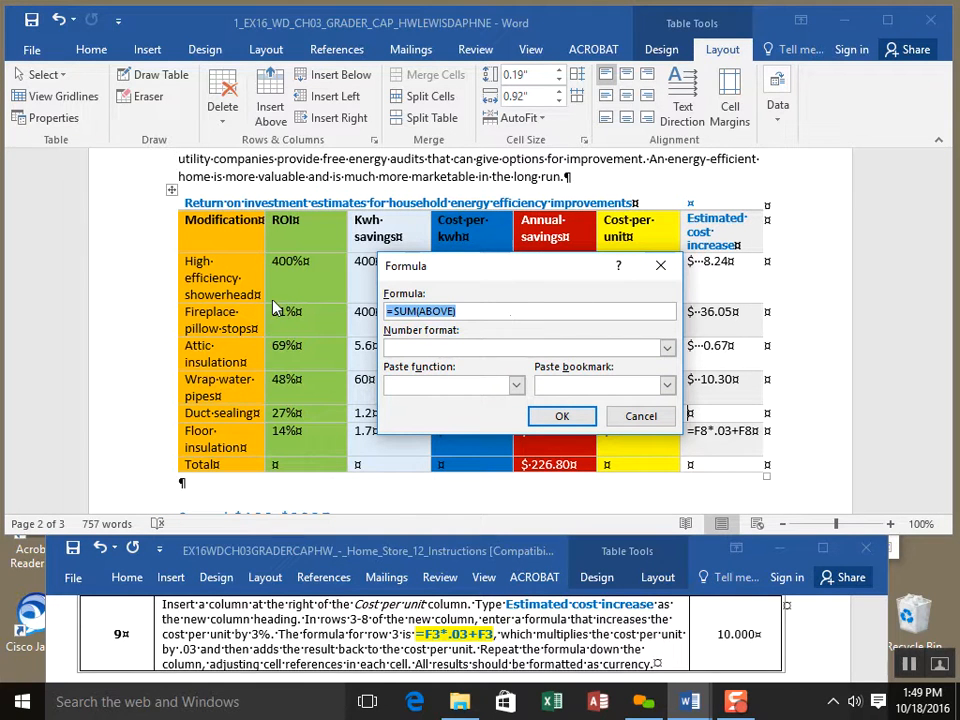
key(ctrl+v)
click(667, 347)
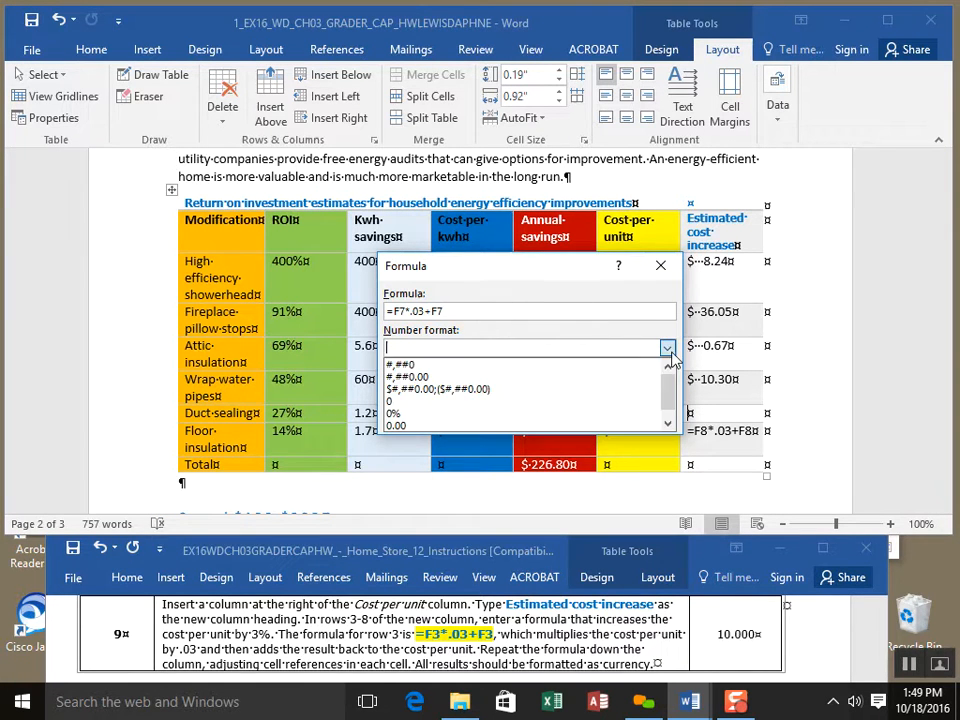
click(640, 389)
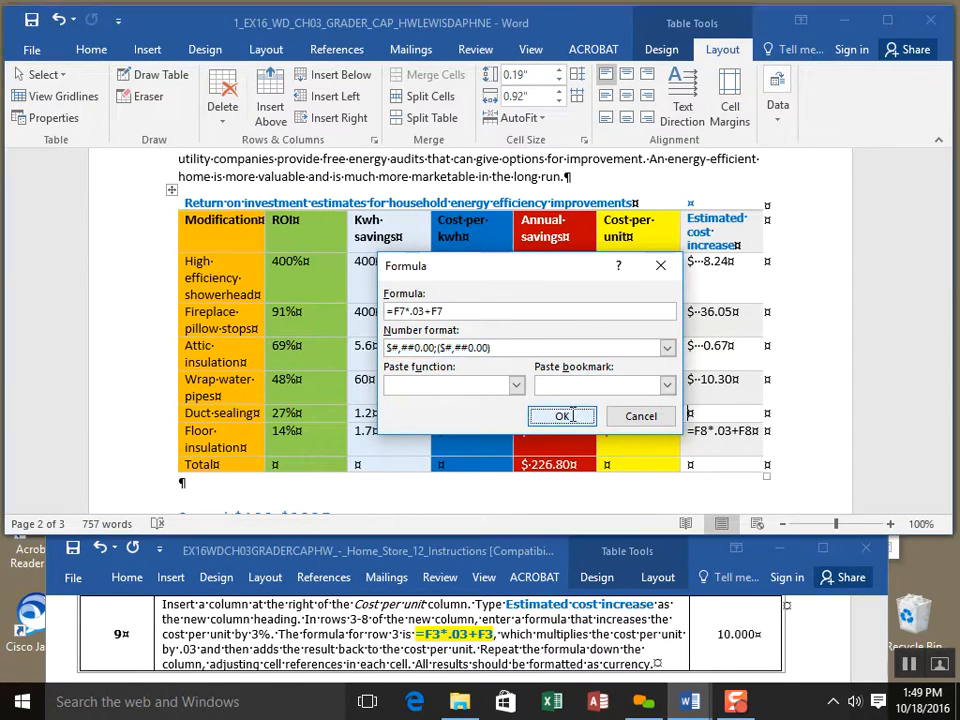
click(563, 416)
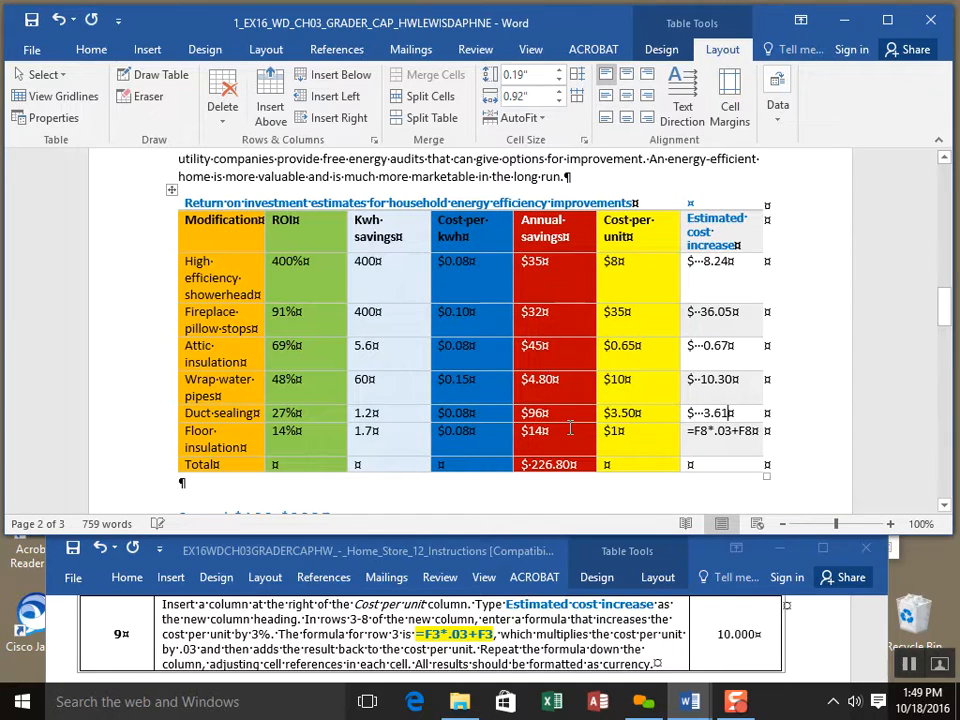
- Cut the typed formula text =F8*.03+F8 out of the Floor insulation row's Estimated cost increase cell
click(682, 434)
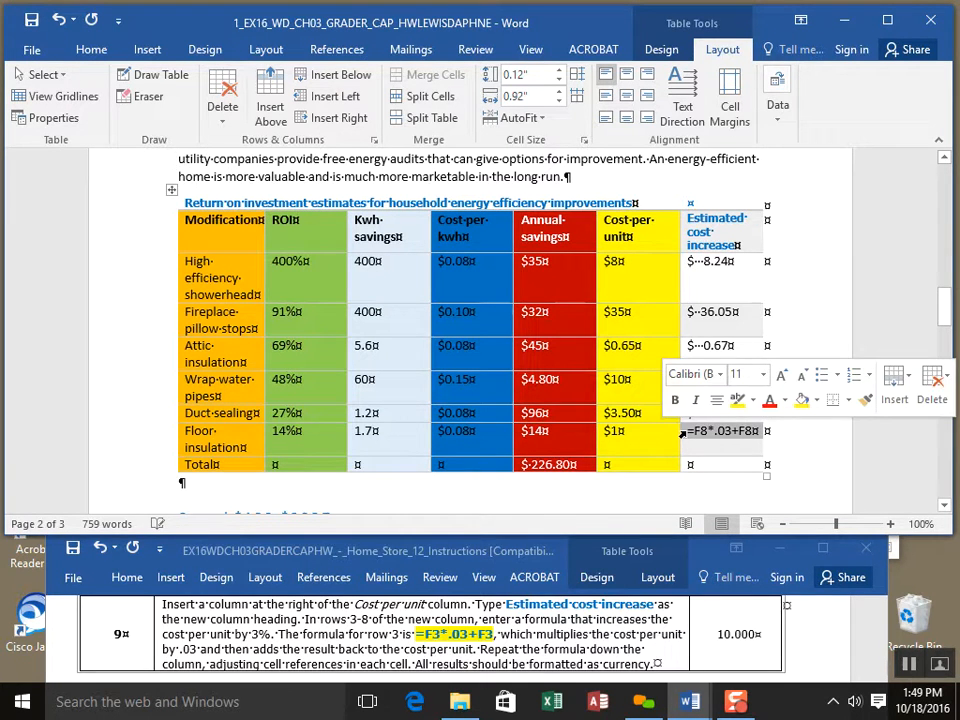
right_click(684, 433)
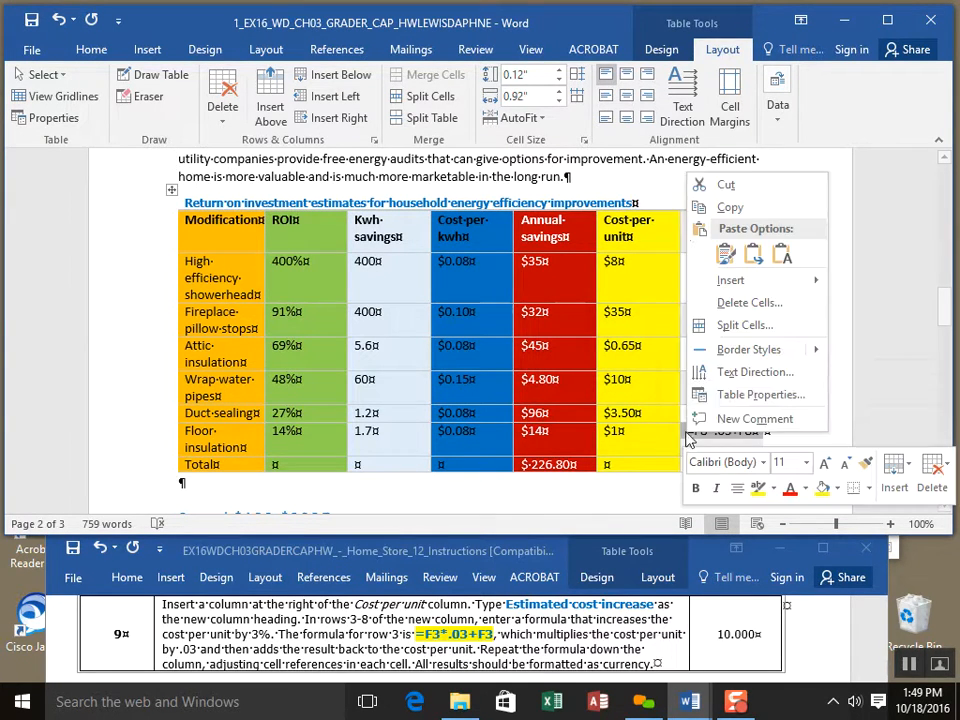
click(727, 186)
- Insert the cut =F8*.03+F8 as a table formula in the Floor insulation cell with number format $#,##0.00;($#,##0.00), and save the document
click(778, 110)
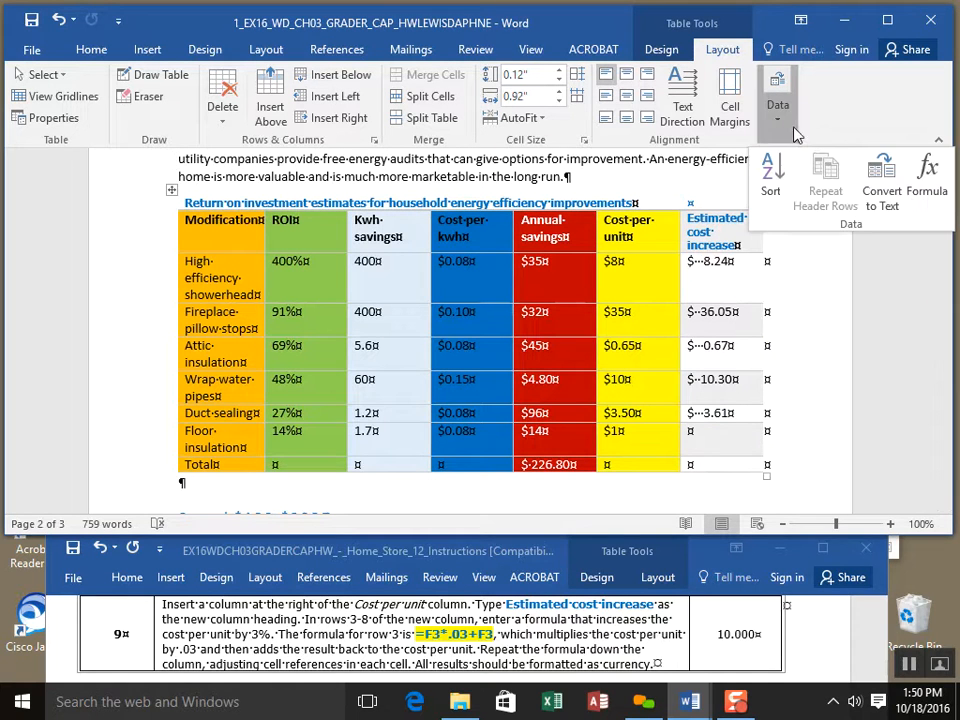
click(930, 188)
drag(489, 312, 376, 314)
right_click(438, 311)
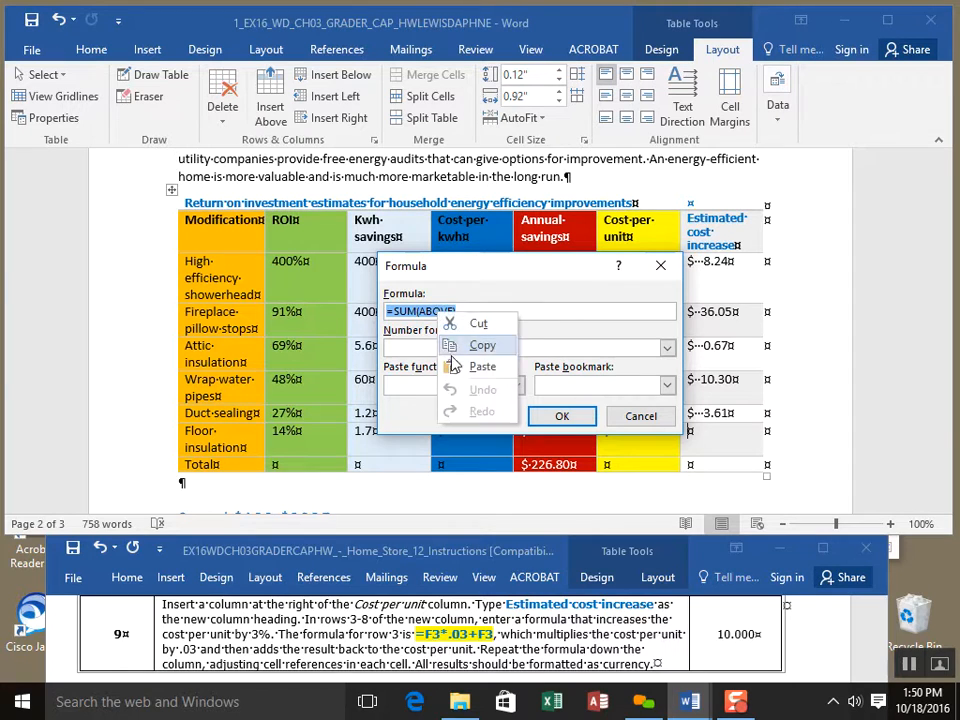
click(452, 369)
click(667, 348)
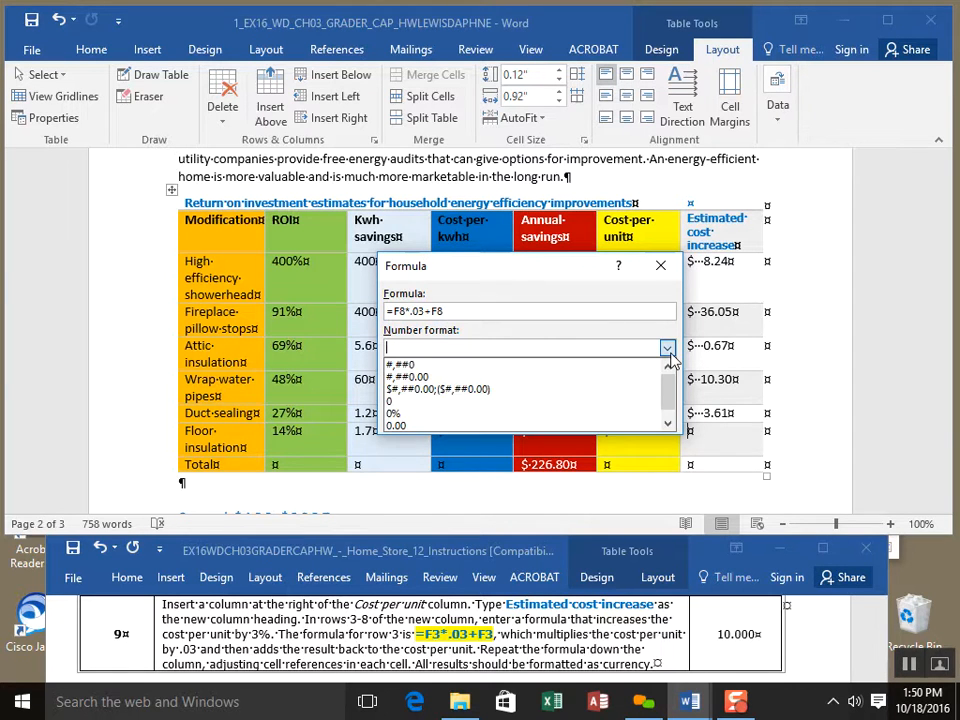
click(657, 393)
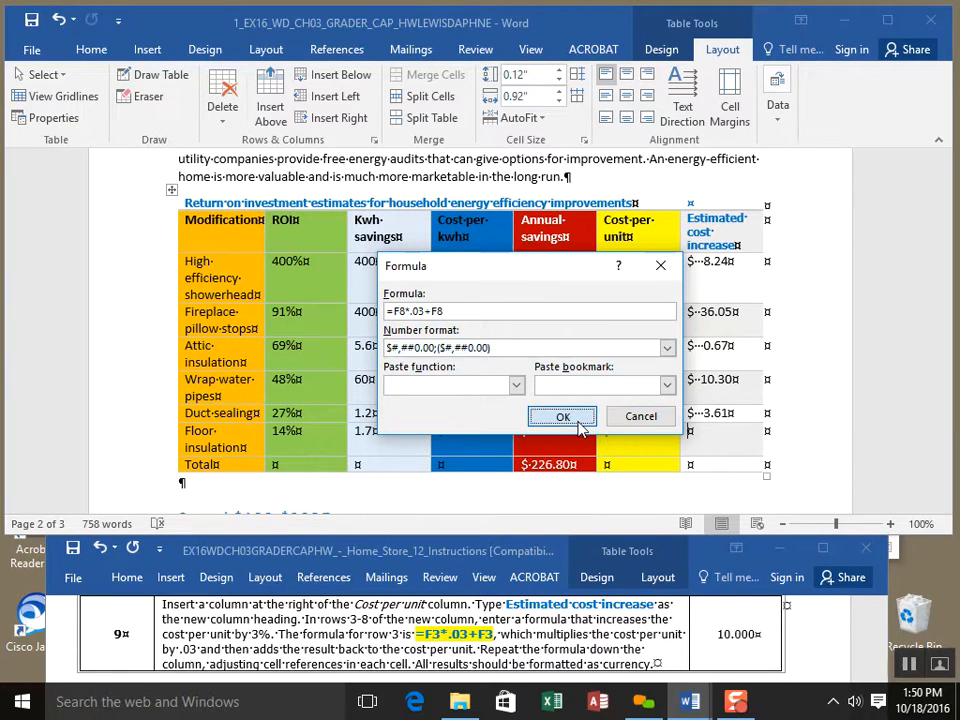
click(561, 416)
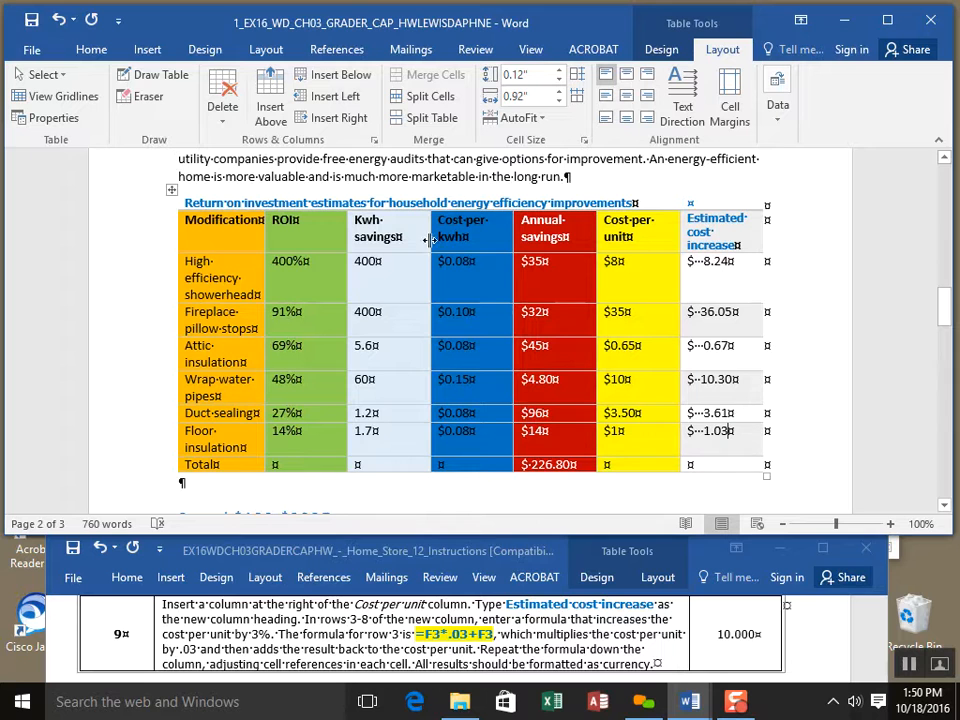
click(32, 22)
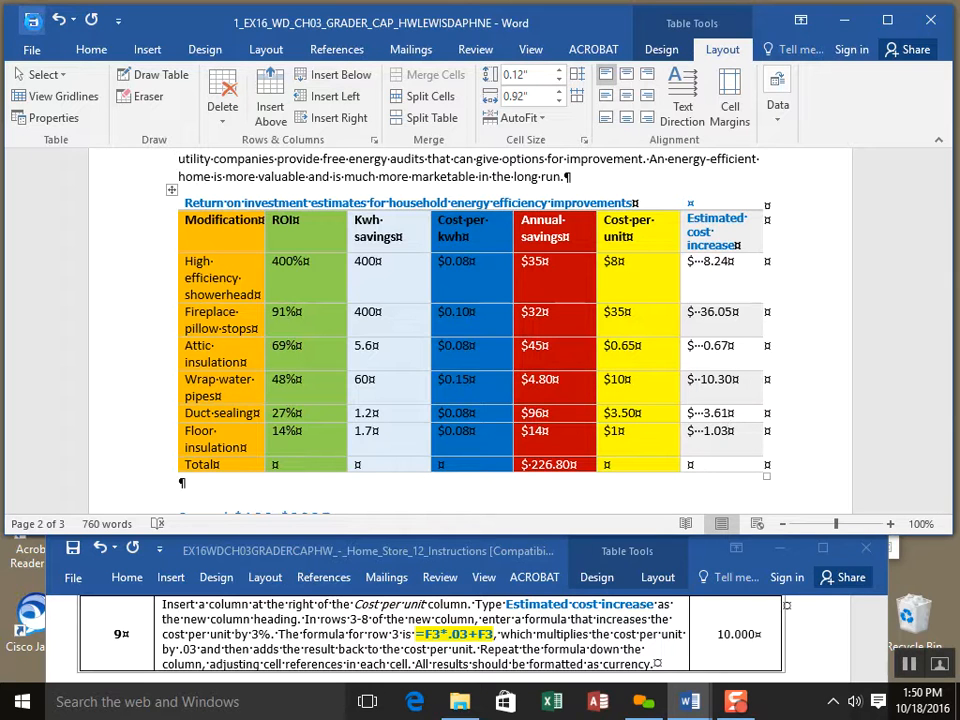